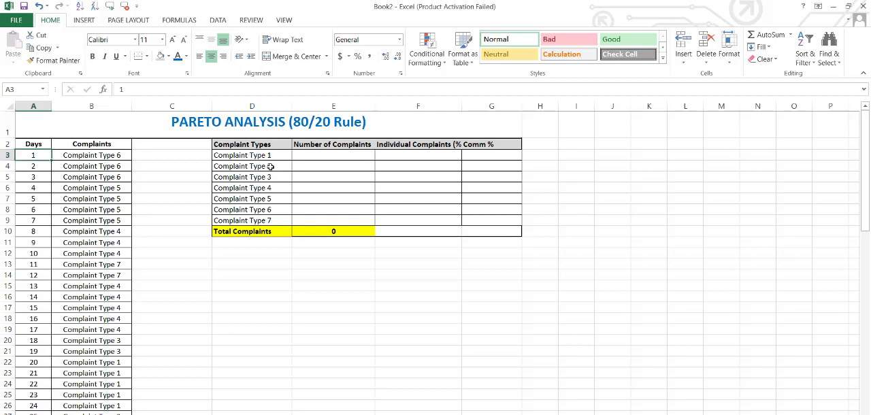
Examine the complaint types in the summary table and the daily complaint log down to its last row
left_click_drag(270, 156, 266, 220)
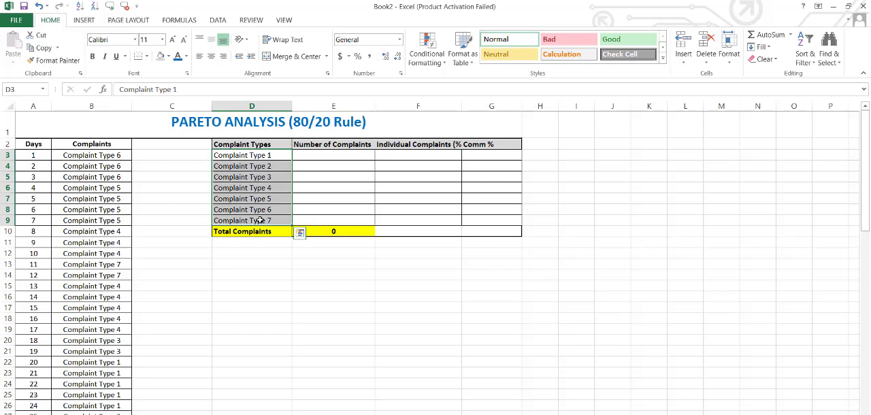
left_click(36, 145)
left_click_drag(36, 153, 36, 321)
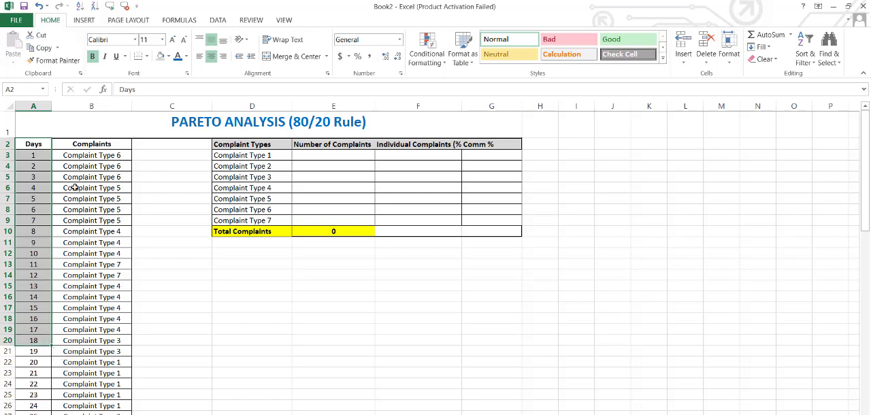
left_click(72, 165)
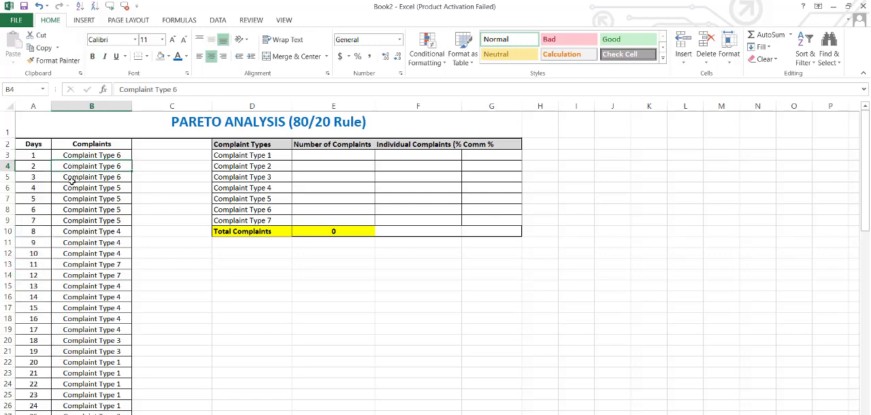
left_click_drag(39, 157, 38, 175)
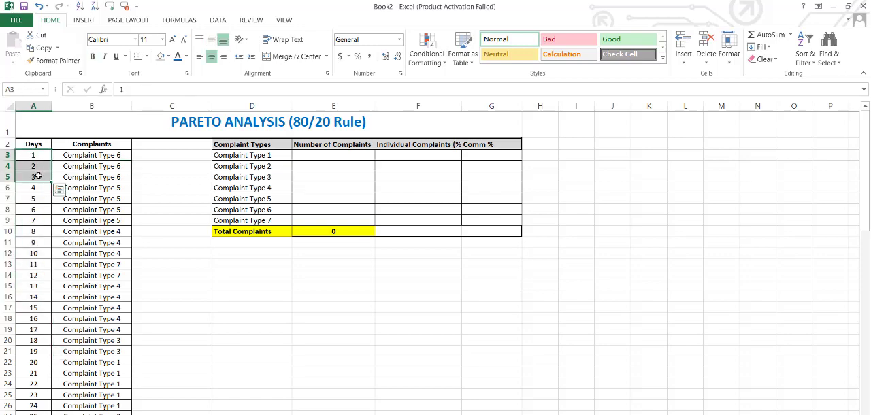
left_click(91, 188)
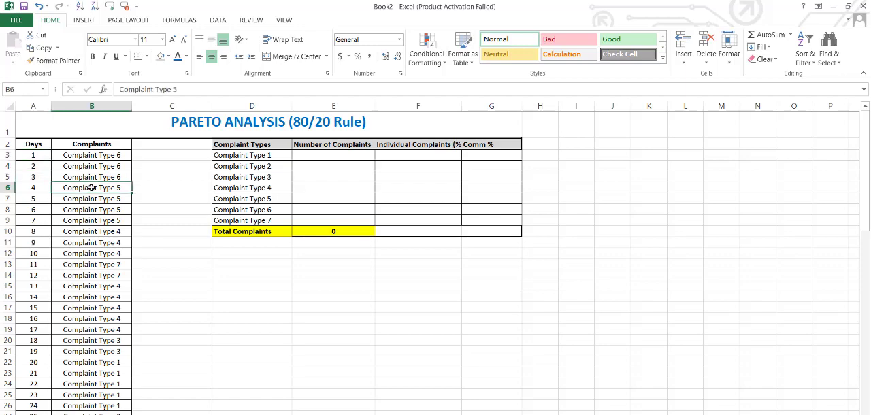
key("Down")
key("Down")
key("Down")
key("Down")
key("Down")
key("Down")
key("Down")
key("Down")
key("Down")
key("Down")
key("Down")
key("Down")
key("Down")
key("Down")
key("Down")
key("Down")
key("Down")
key("Down")
key("Down")
key("Down")
key("Down")
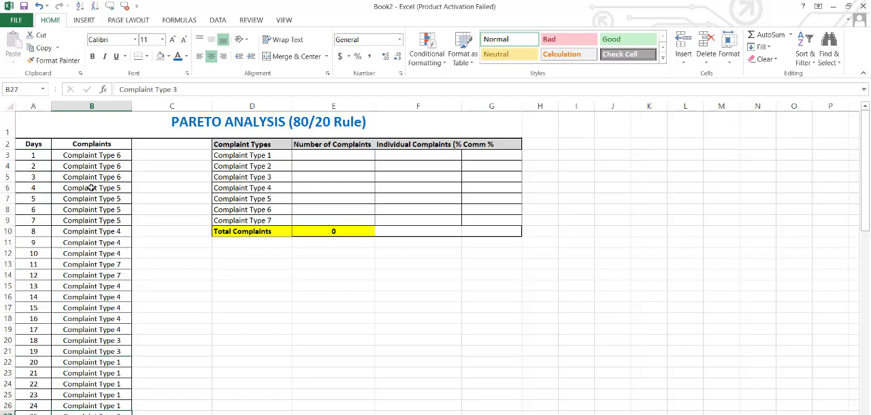
key("Down")
key("Down")
key("Down")
key("Down")
key("Down")
key("Down")
key("Down")
key("Down")
key("Down")
key("Down")
key("Down")
key("Down")
key("Down")
key("Down")
key("Down")
key("Down")
key("Down")
key("Down")
key("Down")
key("Down")
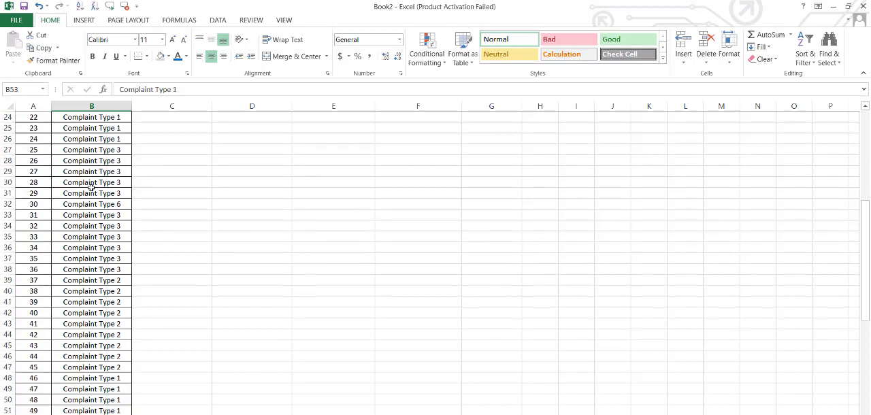
key("Up")
key("Up")
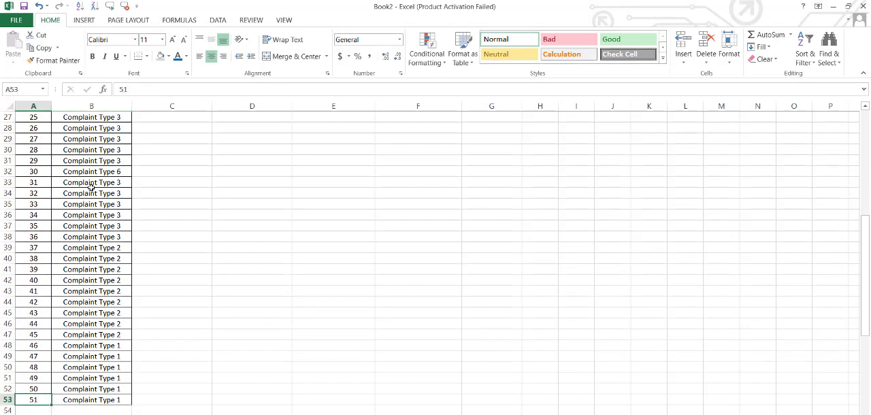
key("Right")
key("Right")
key("Right")
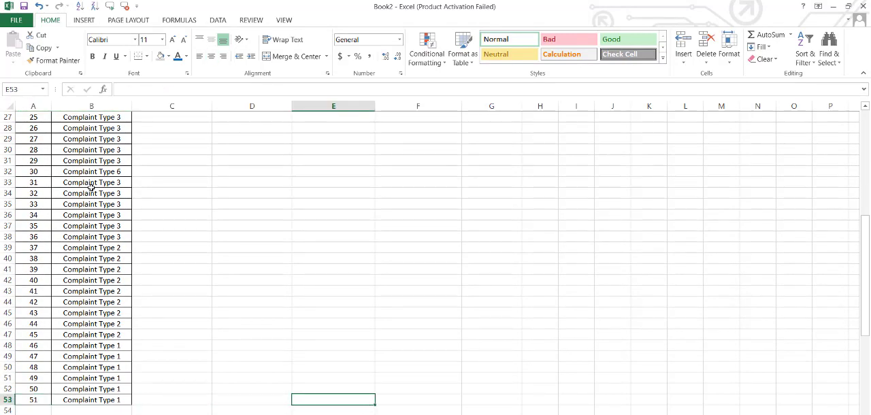
Begin a COUNTIF formula with empty arguments in E3, the number of complaints for Complaint Type 1
key("ctrl+Up")
key("Up")
key("Up")
key("Up")
key("Up")
key("Up")
key("Up")
key("Up")
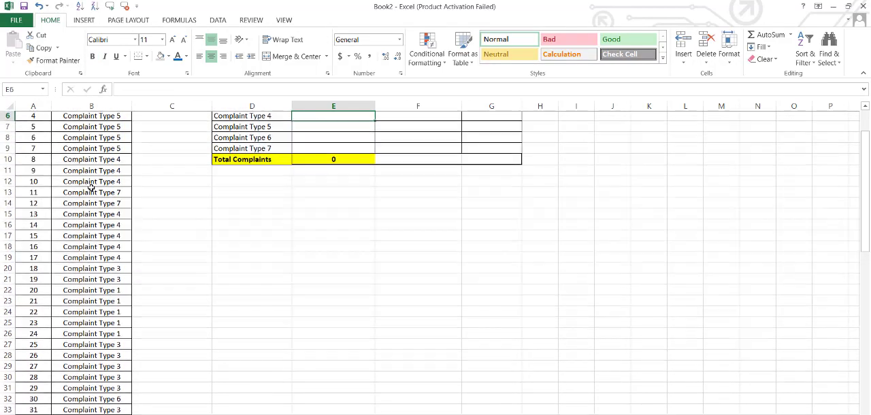
scroll(90, 187, "up", 1)
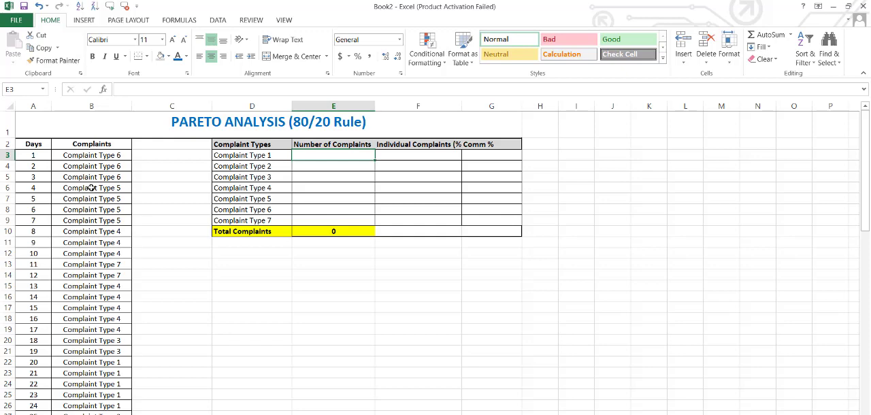
type("=co")
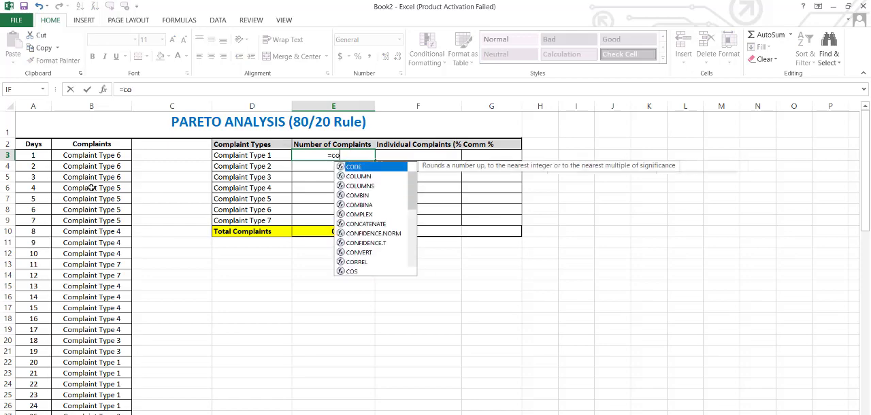
type("untif")
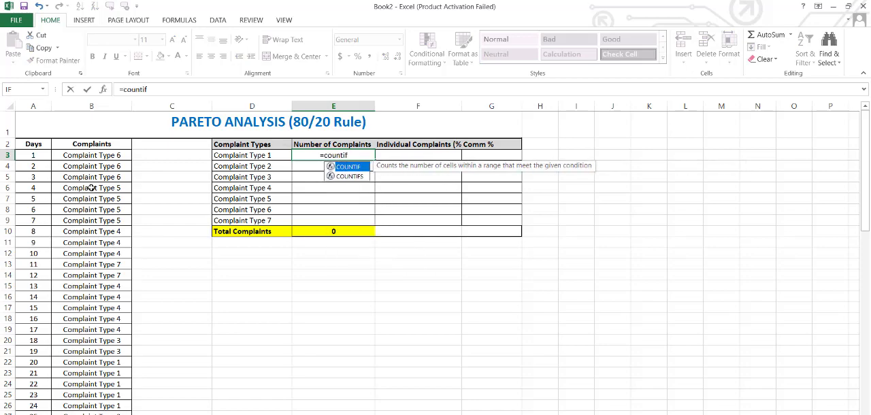
type("()")
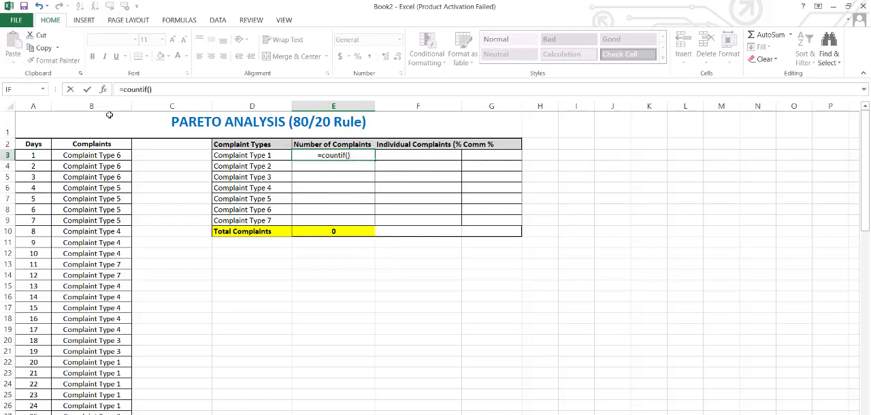
left_click(151, 89)
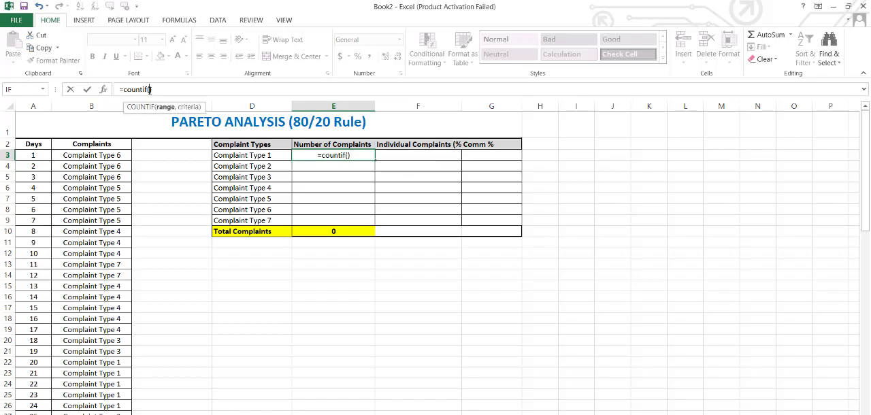
left_click_drag(115, 155, 65, 410)
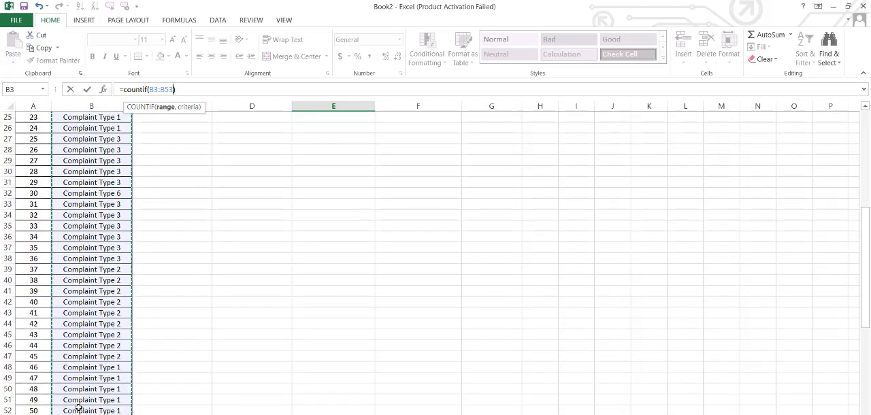
key("Down")
key("Down")
key("Down")
key("Down")
key("Down")
key("Down")
key("Down")
key("Down")
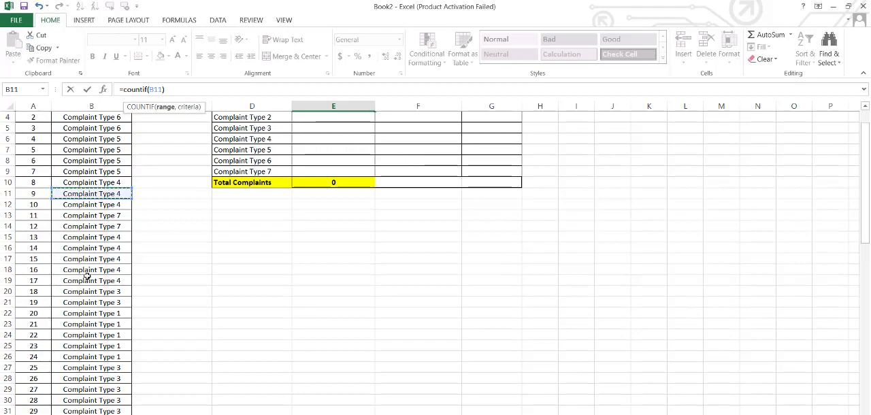
key("Up")
key("Up")
key("Up")
key("Up")
key("Up")
key("Up")
key("Up")
key("Up")
key("Up")
key("Up")
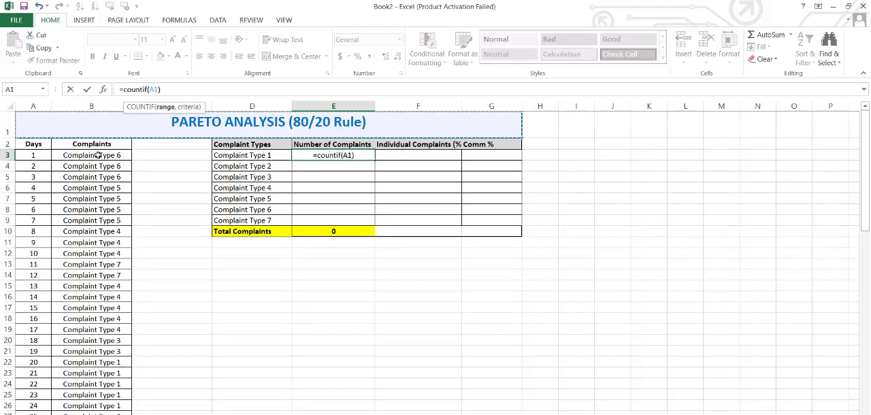
Give the COUNTIF formula in E3 the logged complaints B3:B53 as range and D3 as criteria
left_click_drag(98, 155, 87, 279)
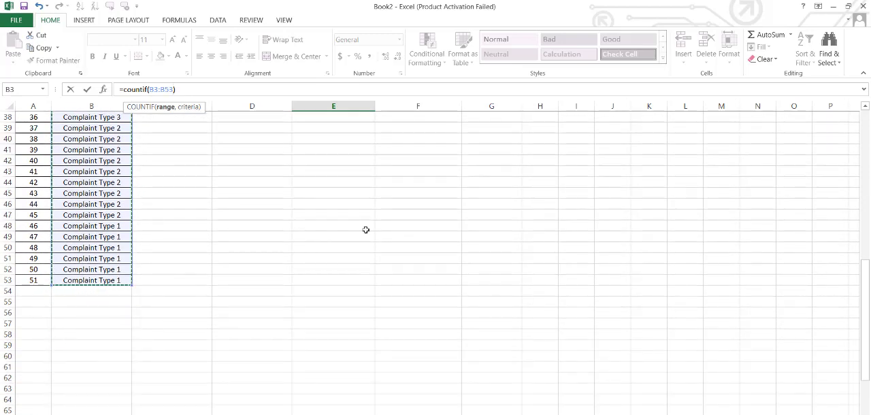
key("Return")
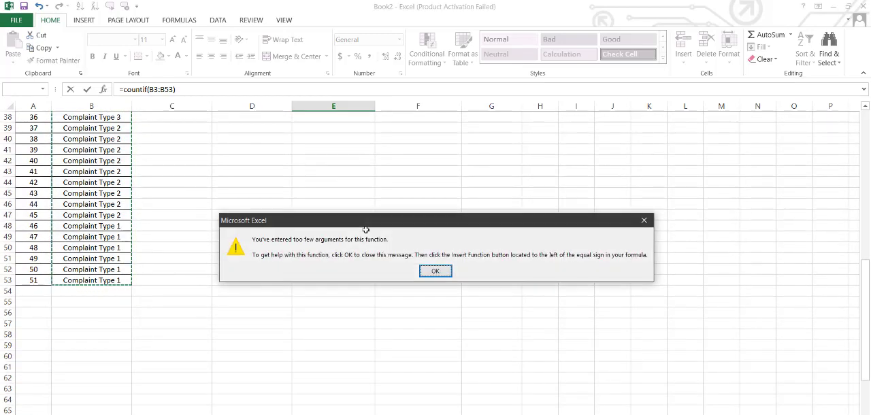
left_click(436, 270)
left_click(176, 89)
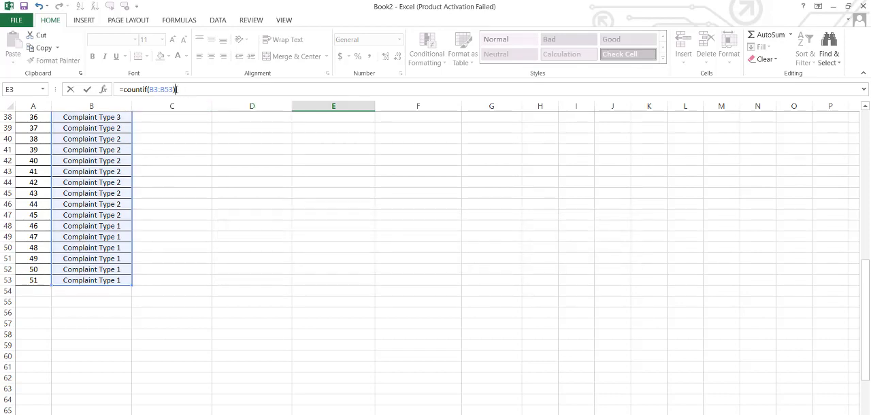
left_click(174, 89)
type(",")
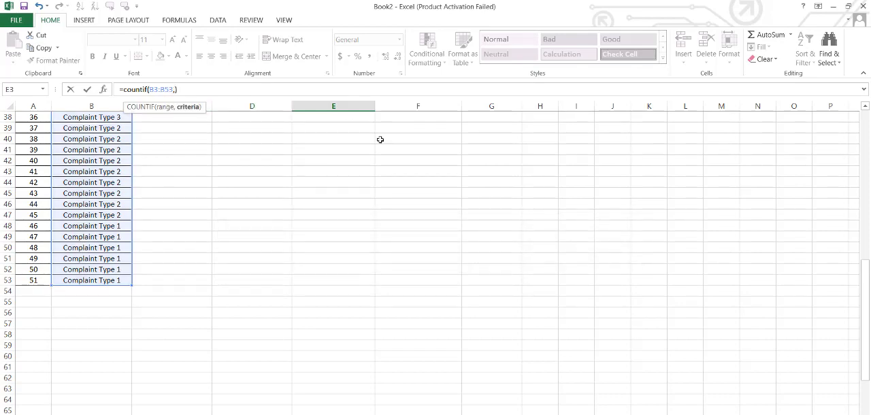
left_click_drag(865, 291, 865, 136)
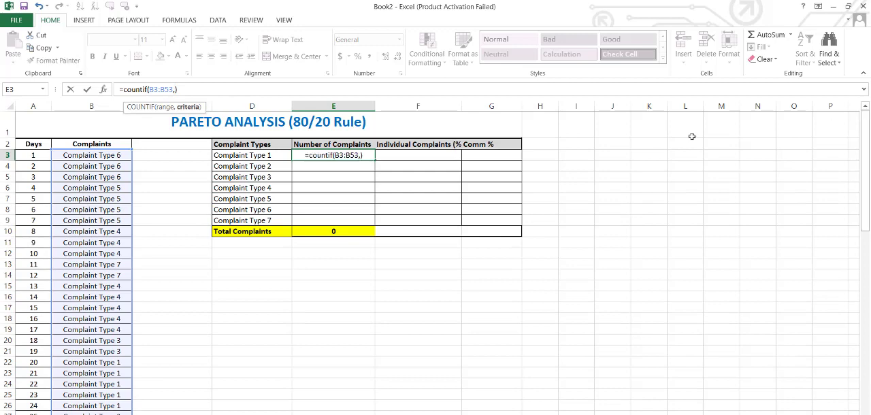
left_click(238, 155)
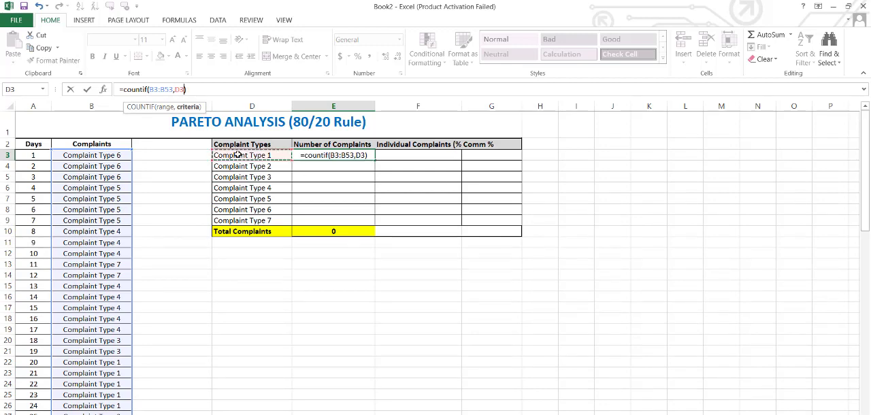
Make the COUNTIF range absolute as $B$3:$B$53 and enter the formula in E3
left_click(155, 89)
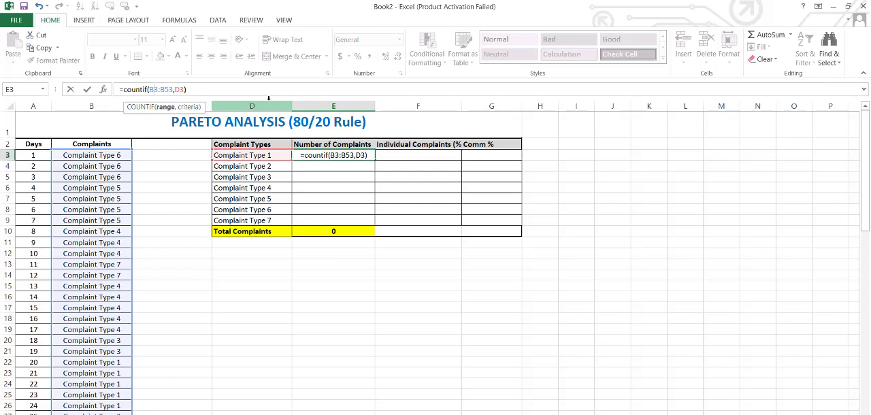
key("F4")
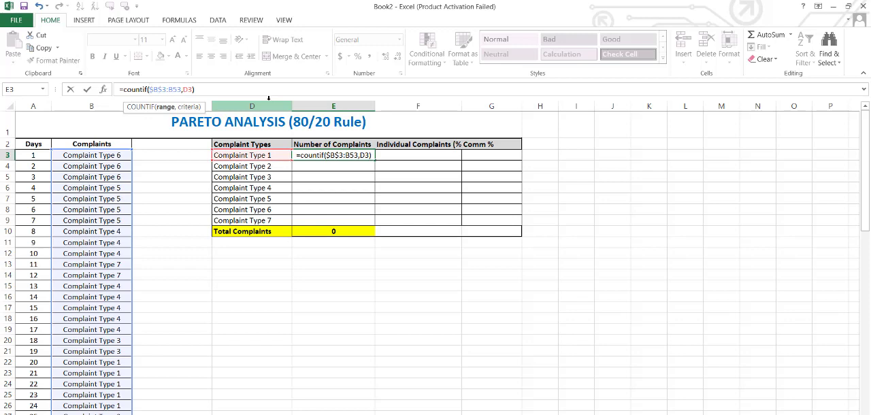
key("F4")
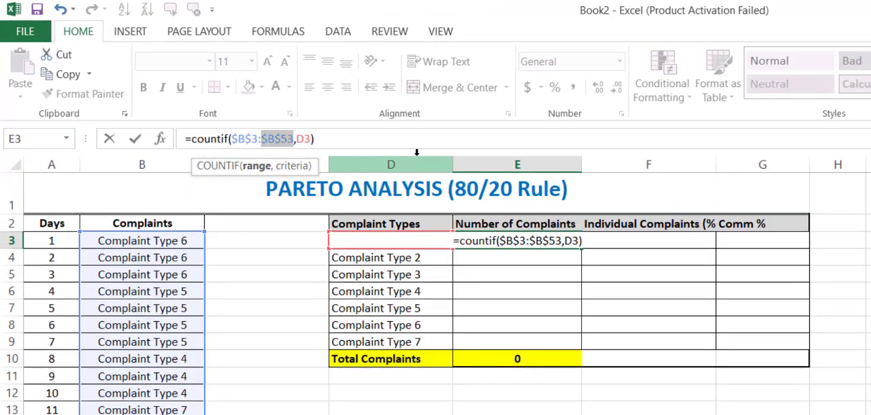
key("Return")
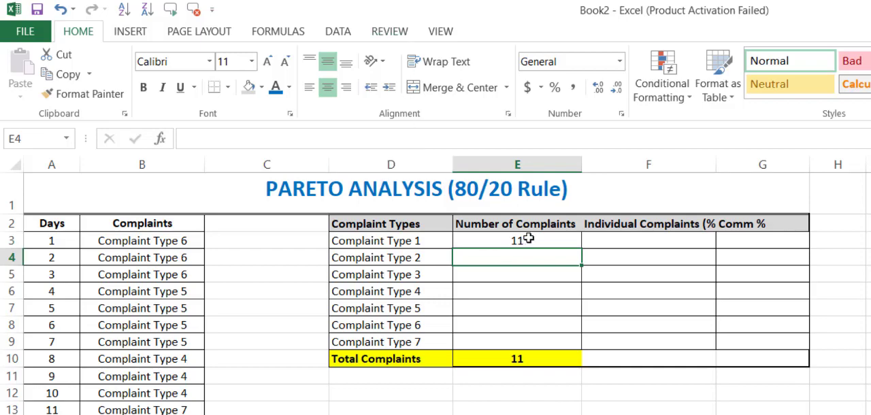
Fill the COUNTIF formula from E3 down to E9 to count Complaint Types 2 through 7
left_click(525, 238)
left_click_drag(580, 249, 580, 348)
left_click(543, 363)
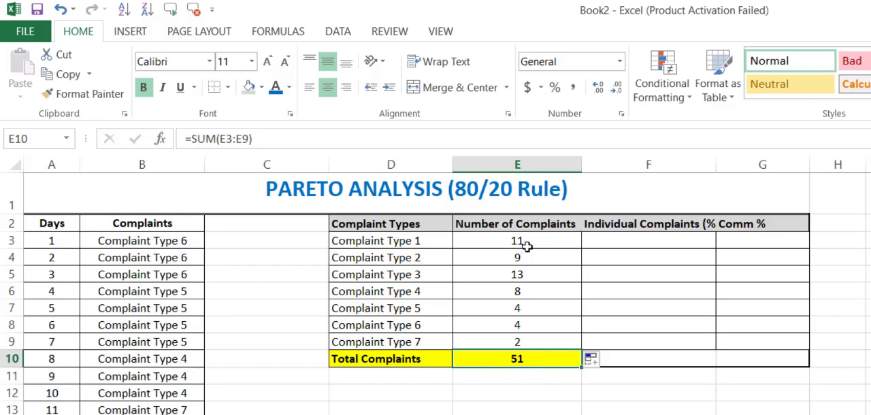
Check the COUNTIF formulas in the Number of Complaints column for Complaint Types 1 through 5
left_click(522, 245)
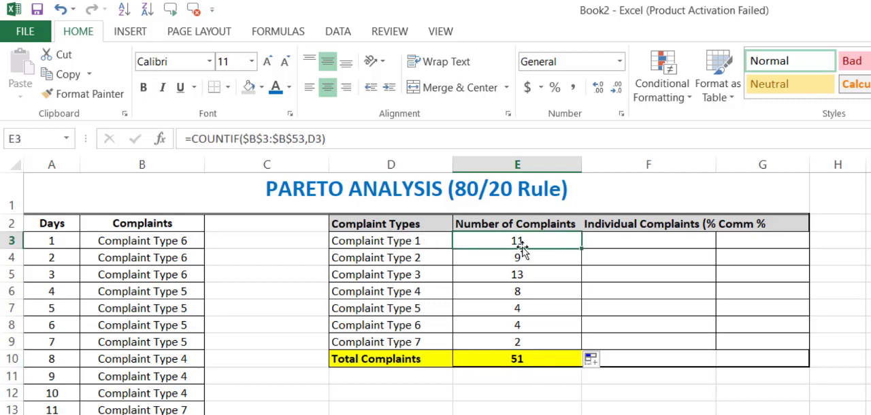
key("Down")
key("Down")
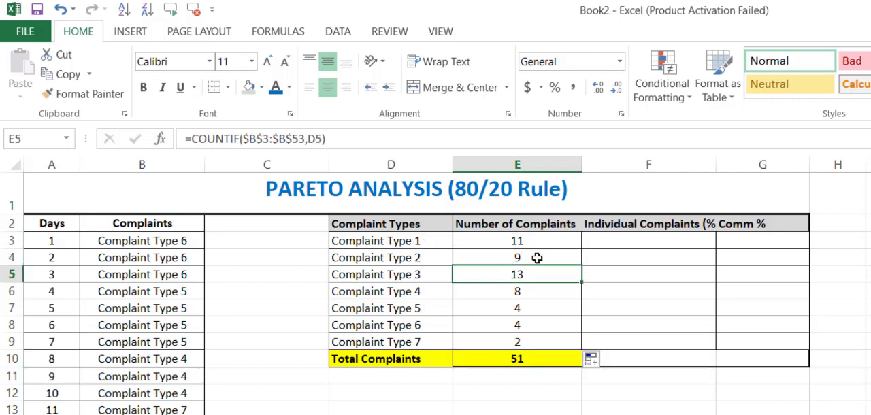
key("Down")
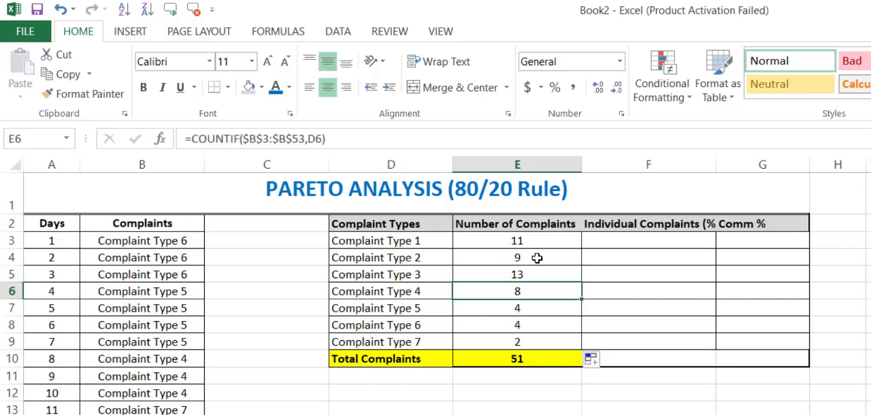
key("Down")
key("Left")
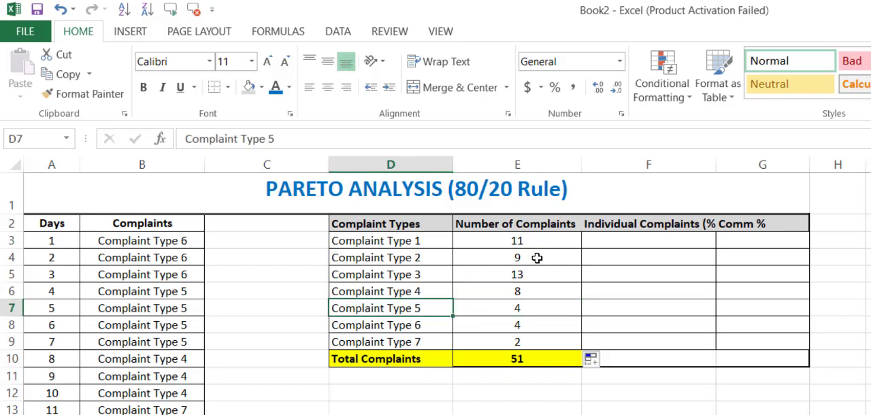
Widen column F so the full Individual Complaints (%) heading fits inside it
key("Right")
key("Right")
key("Up")
key("Up")
key("Up")
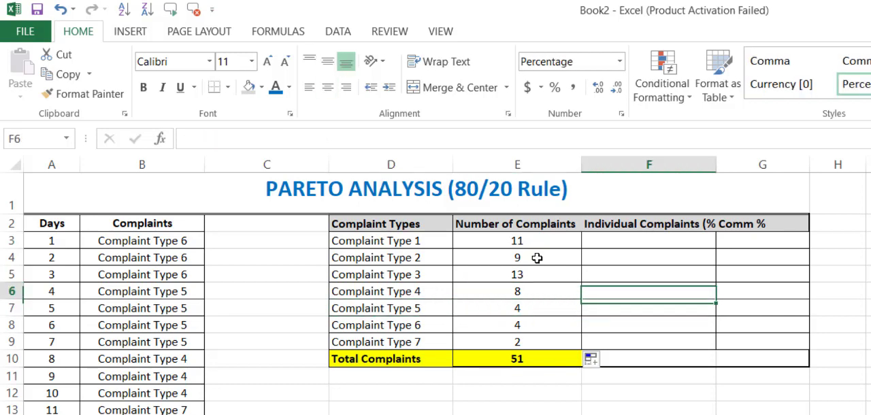
key("Up")
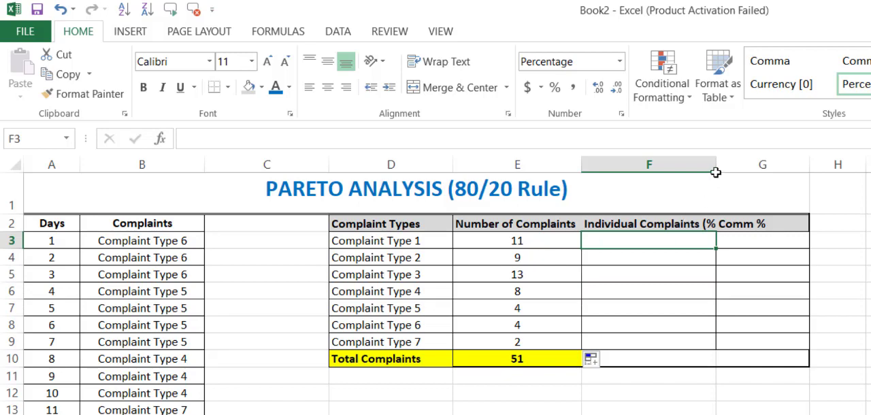
left_click_drag(716, 164, 769, 164)
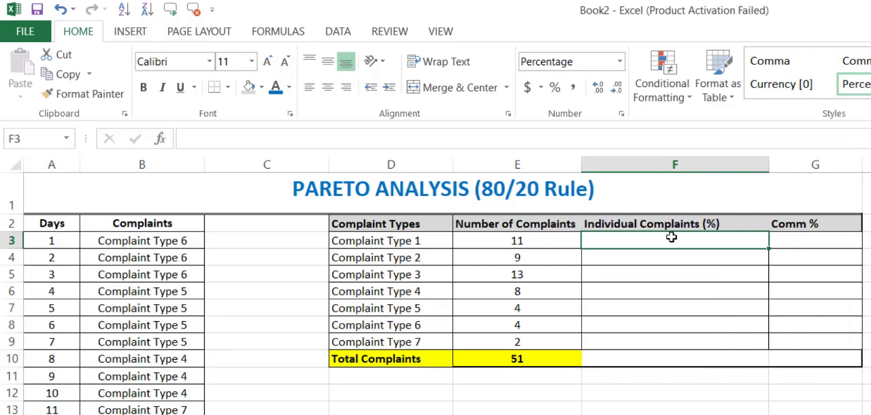
Enter =E3/$E$10 in F3 as the individual complaint percentage and fill it down to F9
type("=")
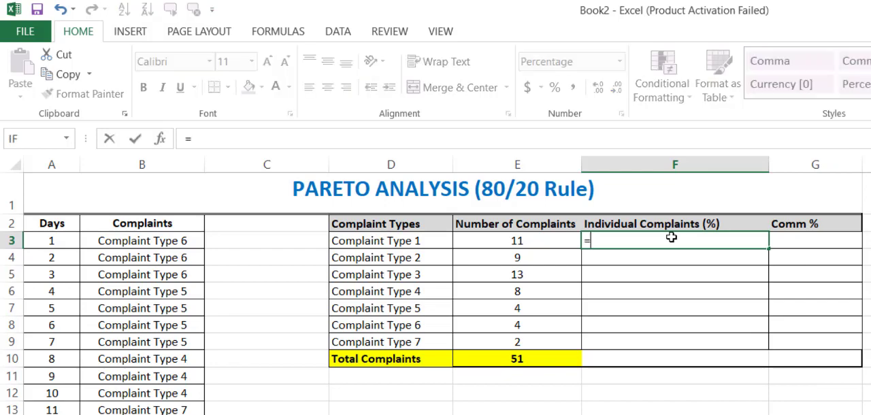
left_click(529, 247)
type("/")
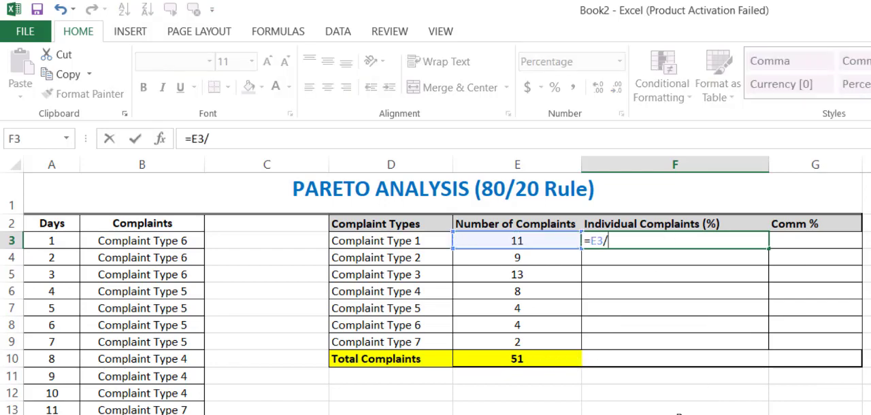
left_click(548, 356)
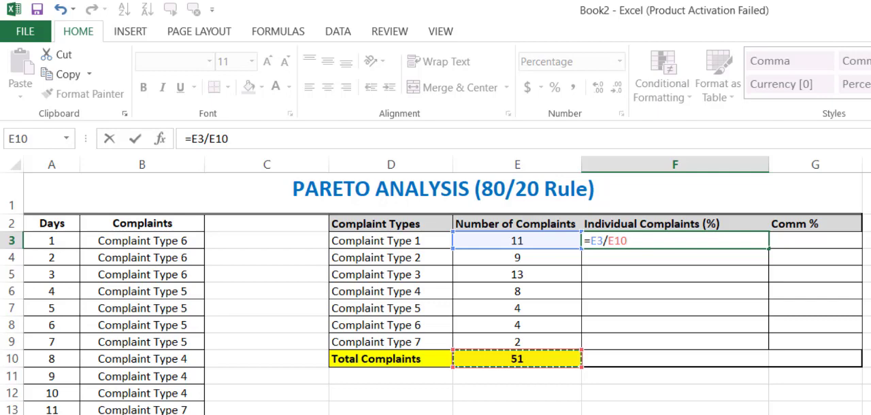
key("F4")
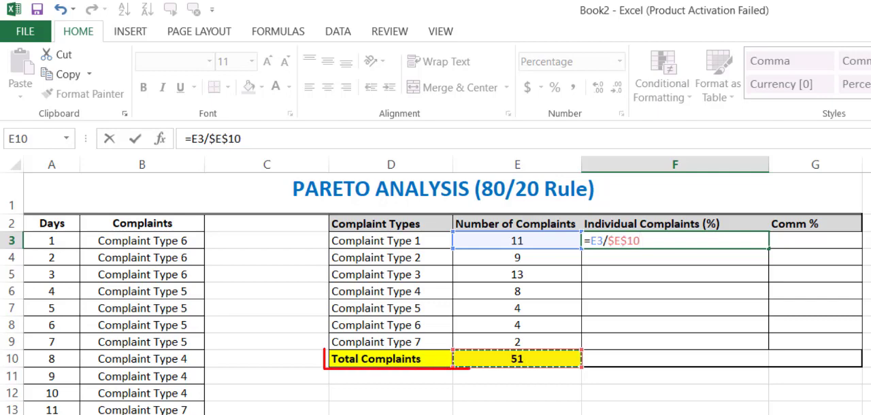
key("Return")
key("Up")
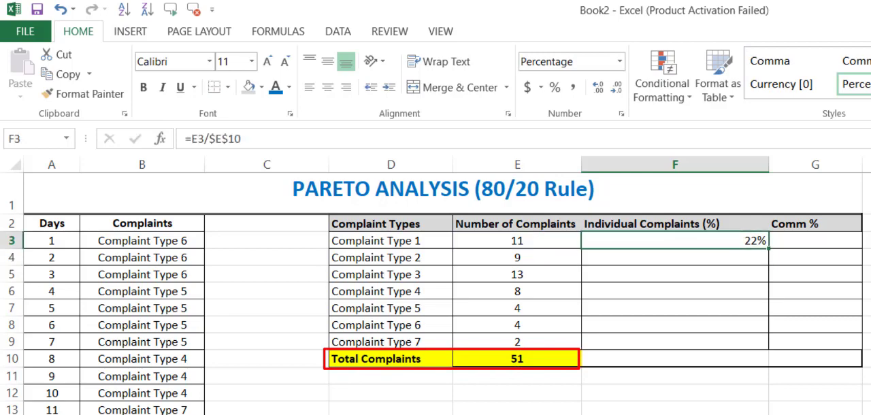
left_click_drag(768, 300, 763, 342)
Check the individual percentage formulas in F4, F5 and F6 for Complaint Types 2 through 4
left_click(721, 257)
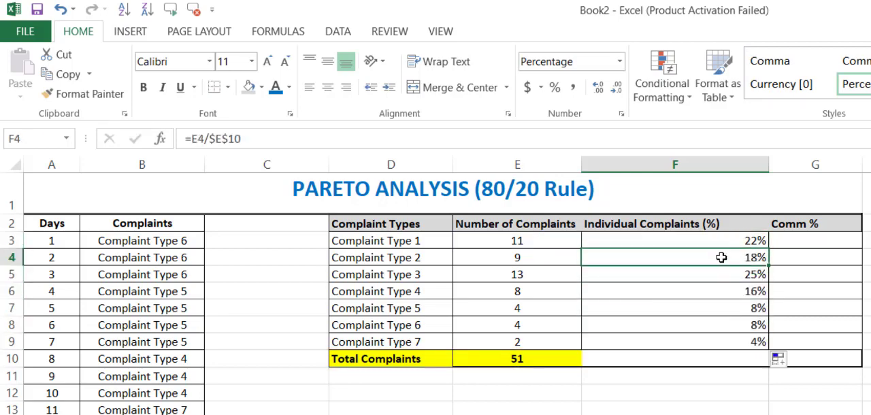
double_click(721, 257)
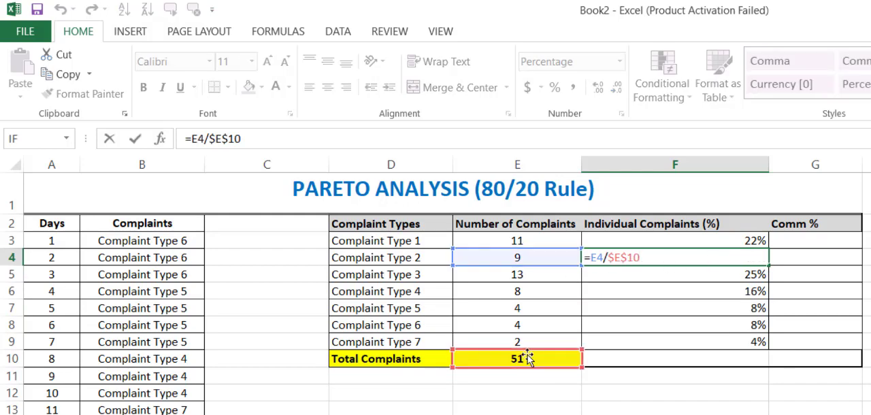
key("Return")
key("F2")
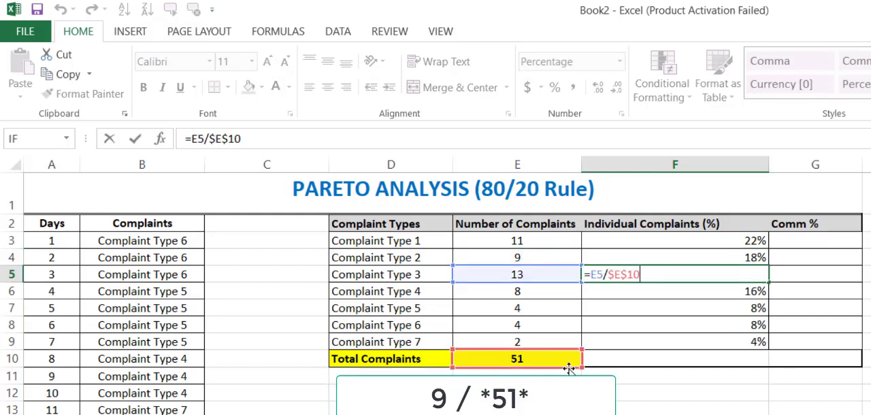
key("Return")
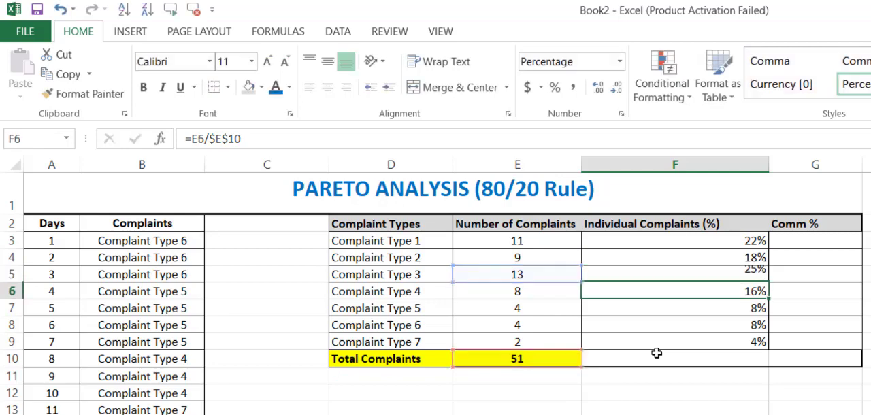
key("F2")
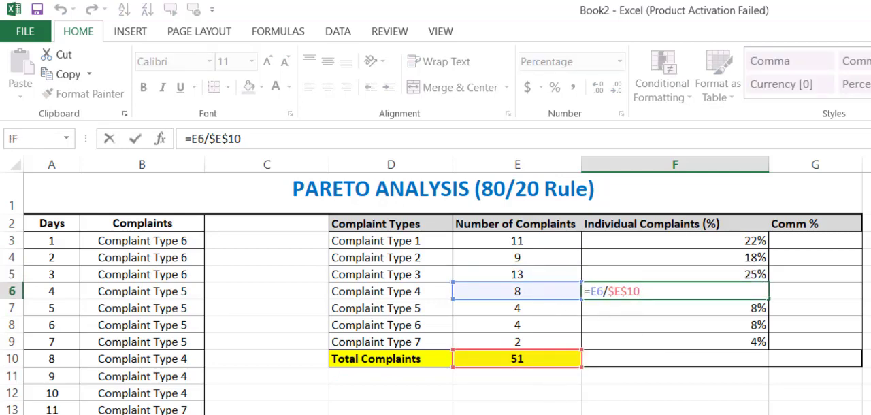
key("Return")
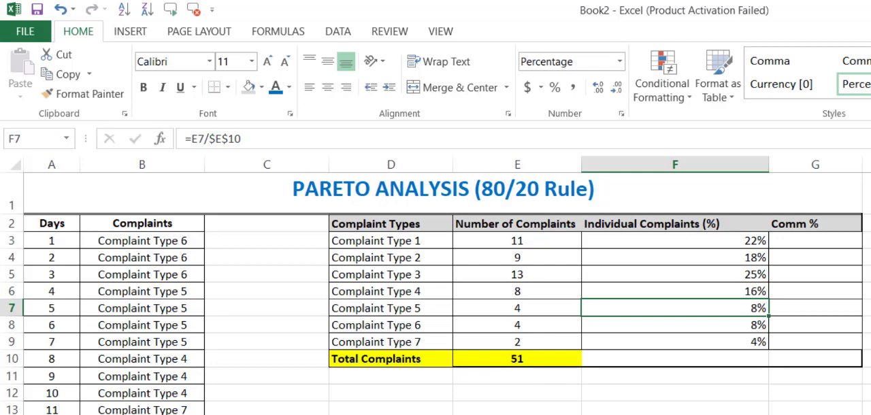
left_click(796, 240)
type("=")
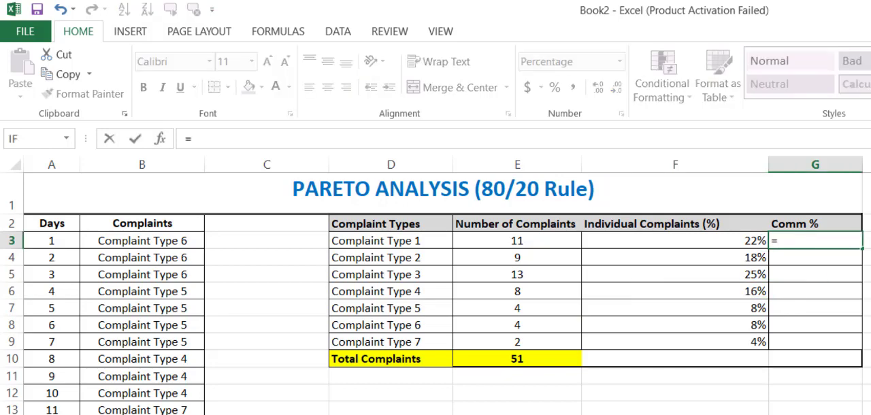
left_click(723, 240)
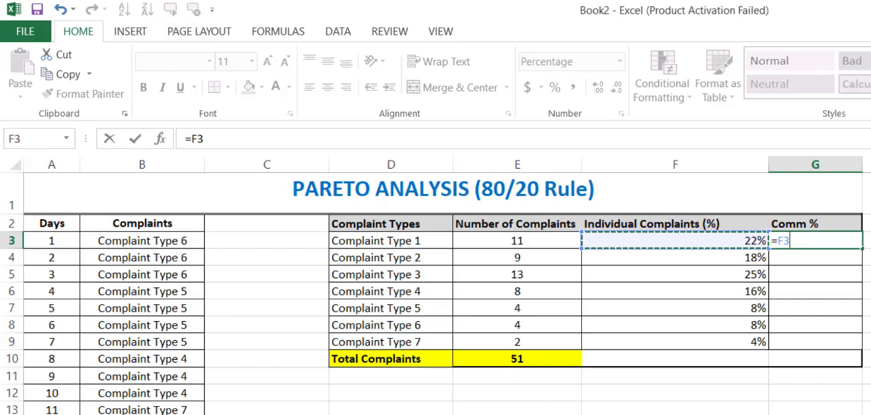
key("Return")
key("Up")
key("Down")
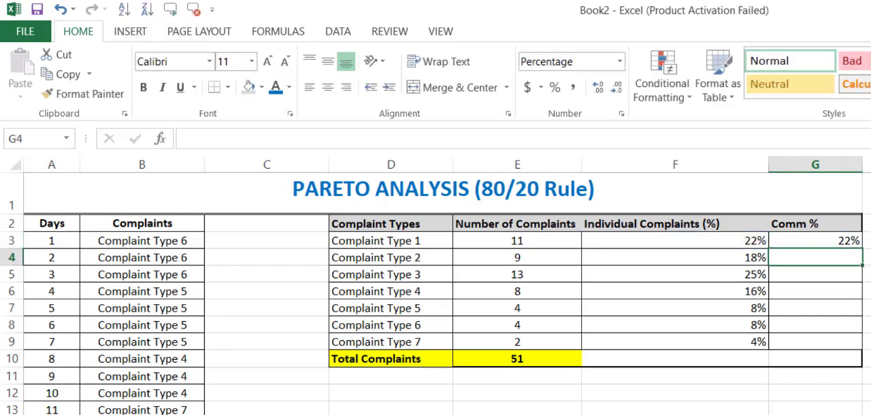
key("Up")
key("Delete")
Try to sort the complaint table in descending order from the Individual Complaints (%) heading
key("Left")
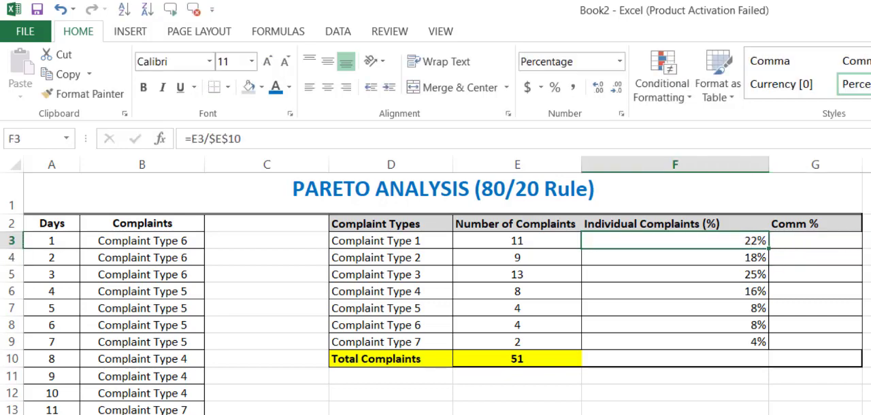
key("Up")
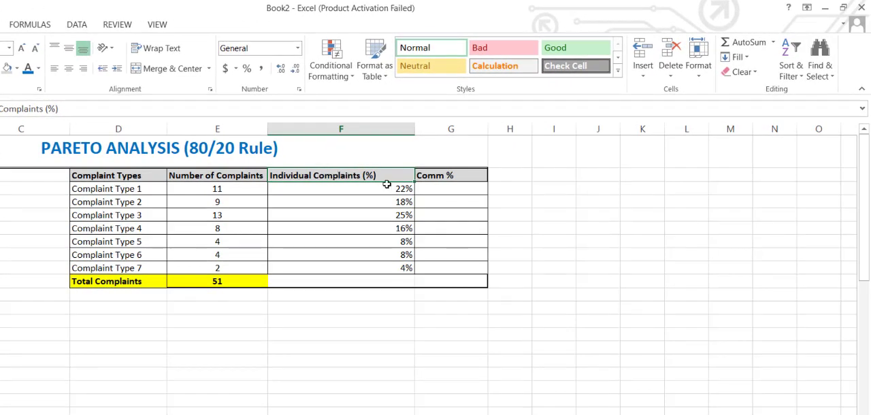
left_click(792, 65)
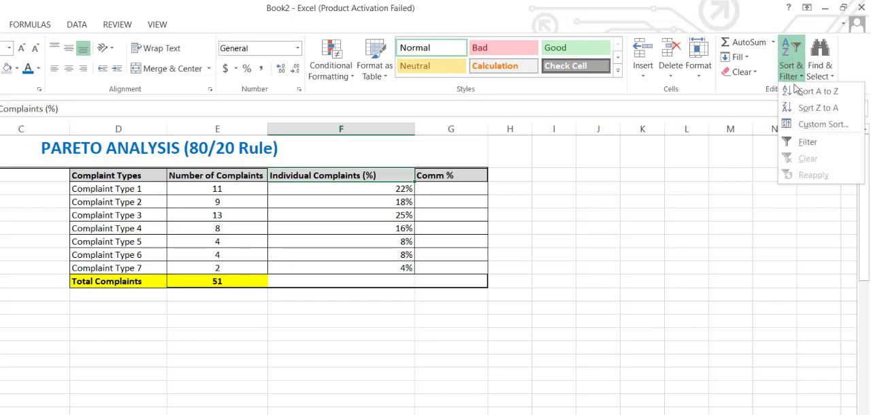
left_click(810, 109)
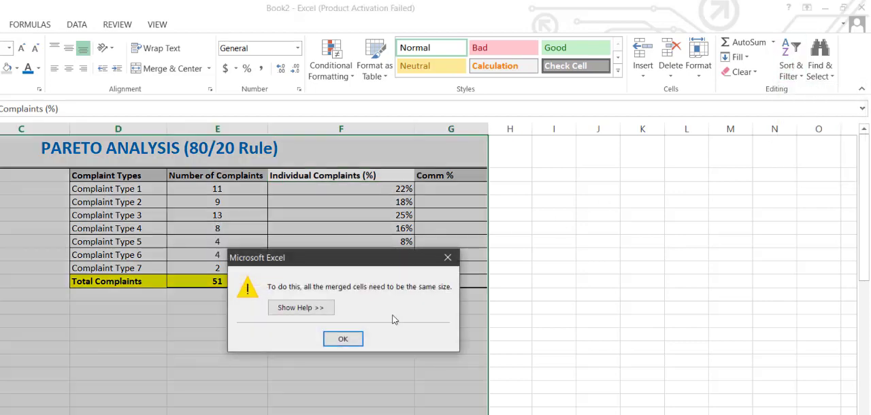
left_click(343, 340)
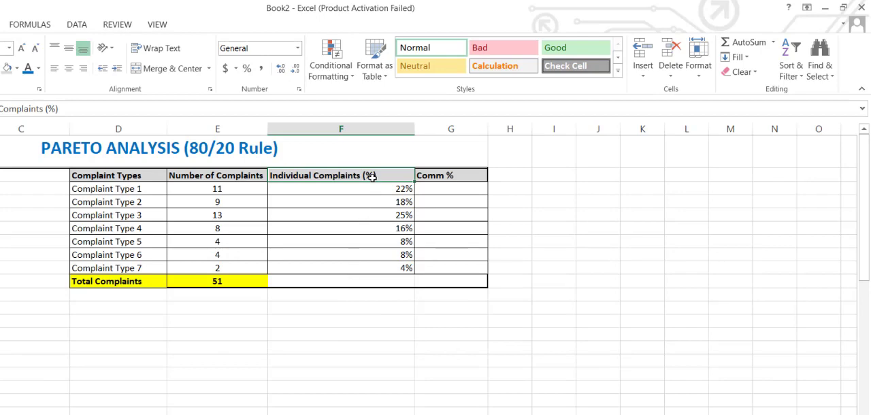
mouse_move(136, 178)
left_mouse_down()
mouse_move(438, 249)
mouse_move(462, 276)
left_mouse_up()
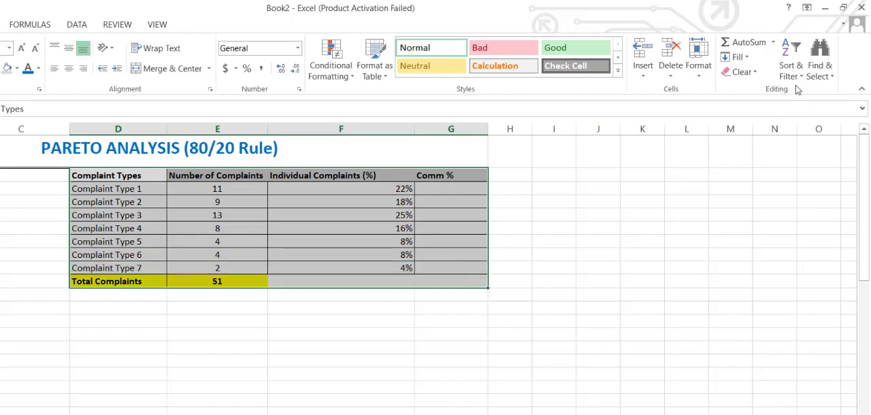
left_click(89, 241)
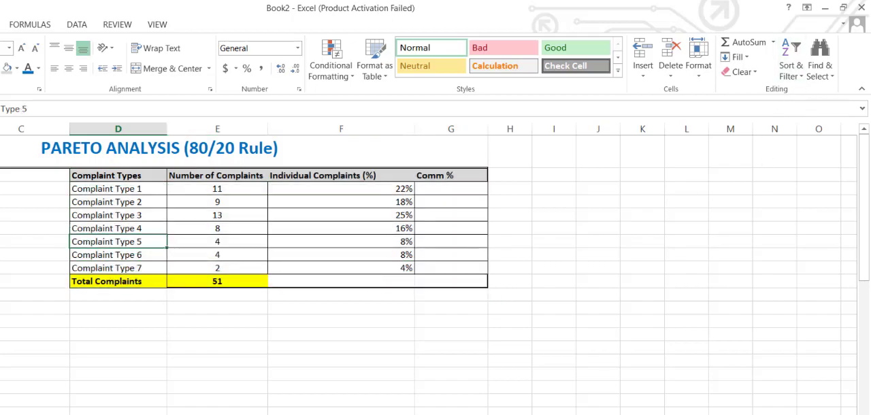
left_click(377, 175)
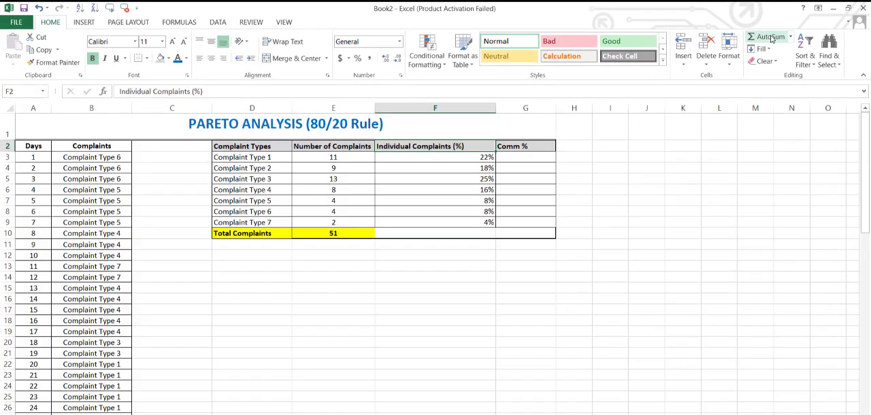
Delete row 1, which holds the merged PARETO ANALYSIS (80/20 Rule) title
left_click(8, 135)
right_click(5, 126)
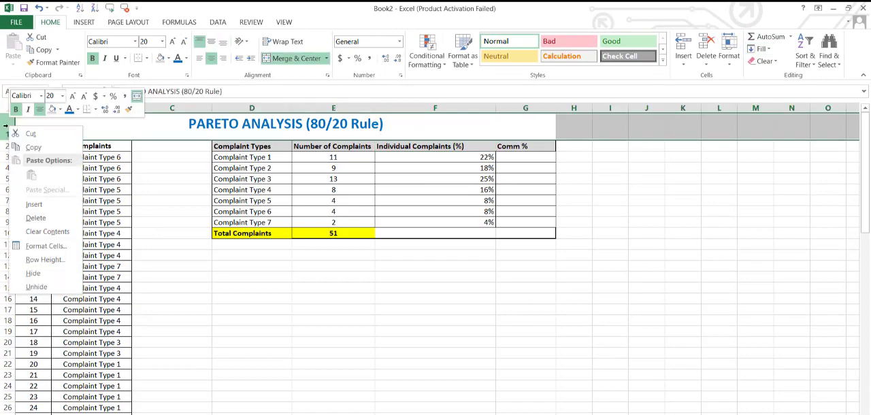
left_click(36, 218)
Sort the complaint table by Individual Complaints (%) from largest to smallest
left_click(432, 146)
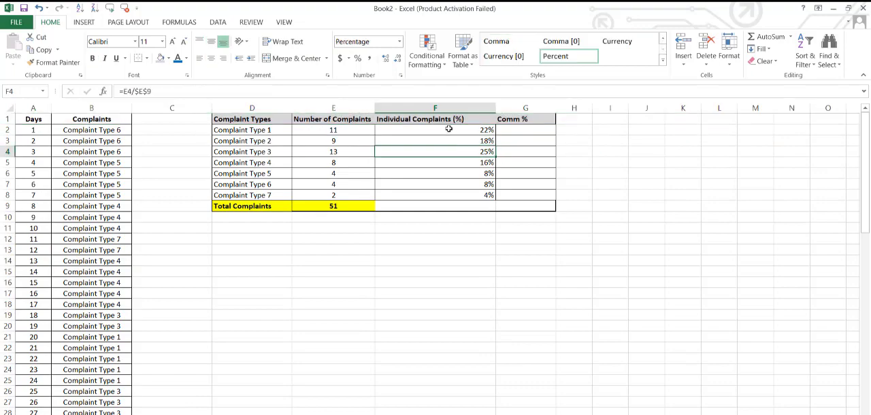
left_click(457, 121)
left_click(808, 68)
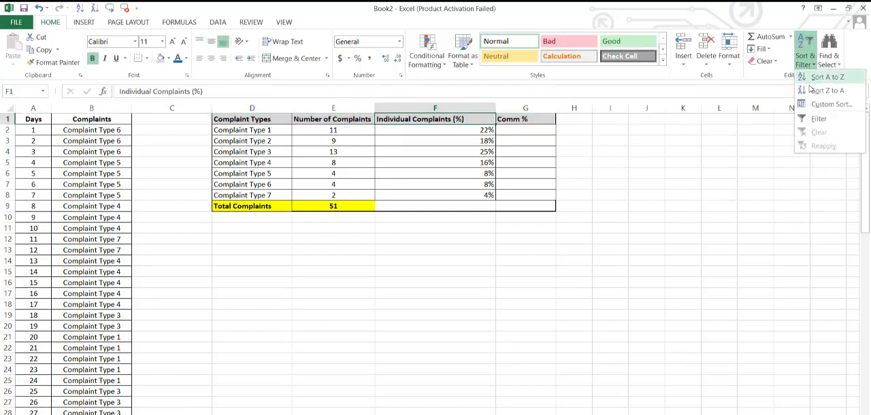
left_click(815, 95)
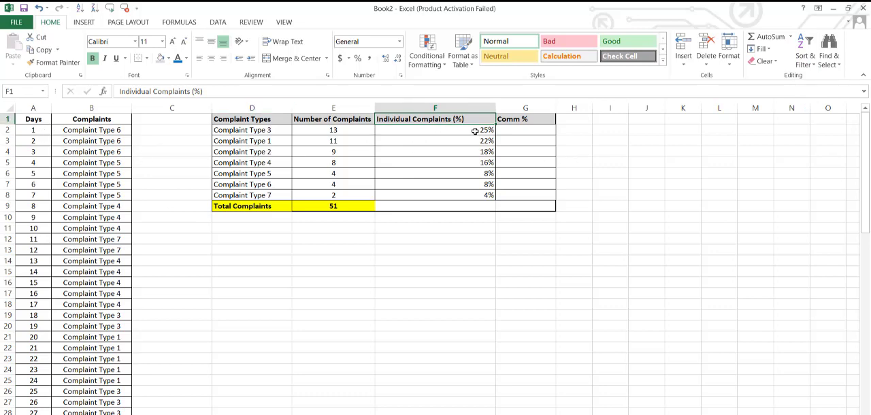
Enter =F2 in G2 as the first cumulative value of the Comm % column
key("Right")
key("Down")
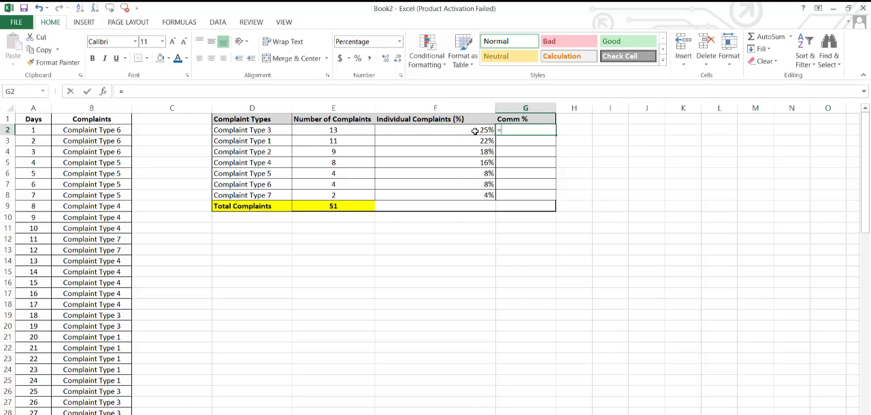
left_click(472, 132)
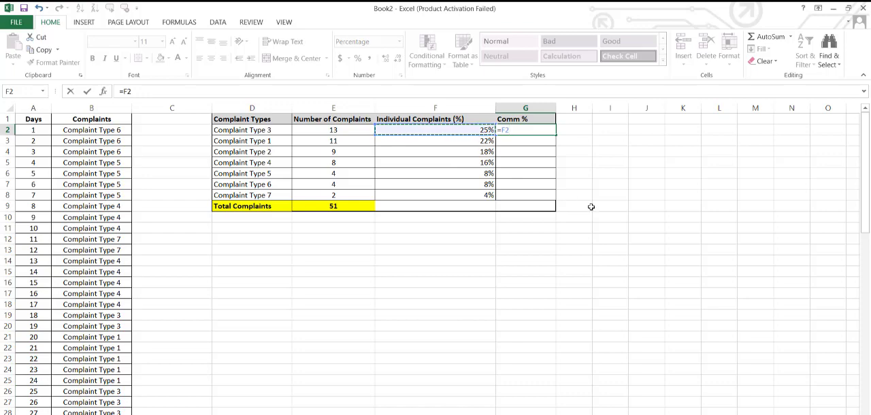
key("Return")
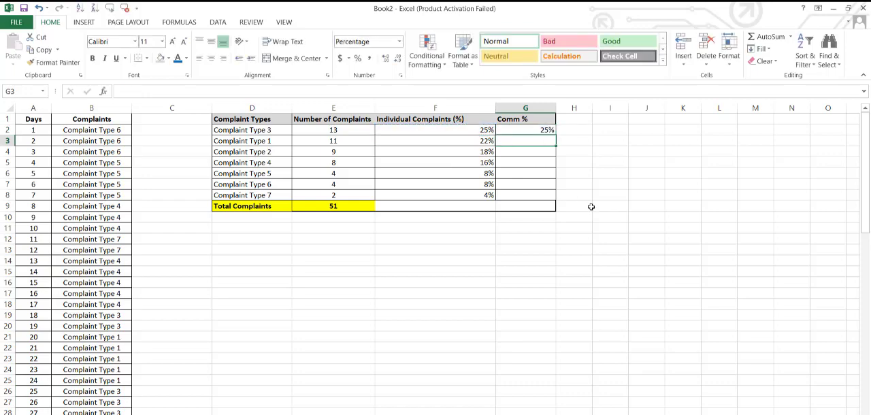
Enter =F3+G2 in G3 to add Complaint Type 1's percentage to the previous cumulative value
type("=")
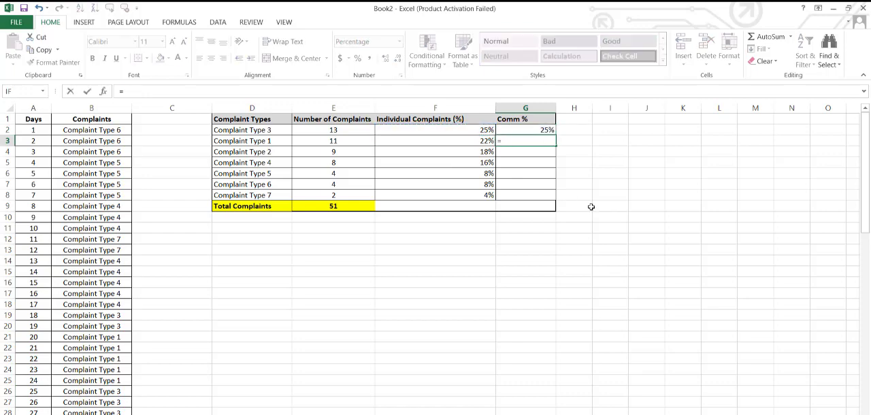
key("Left")
type("+")
key("Up")
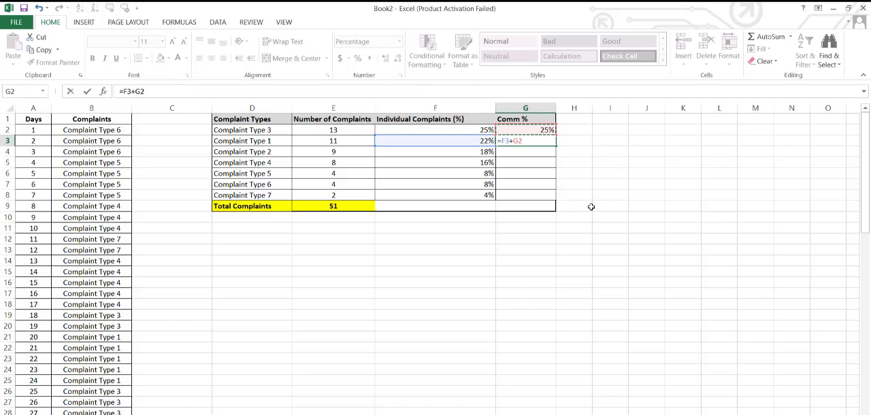
key("Return")
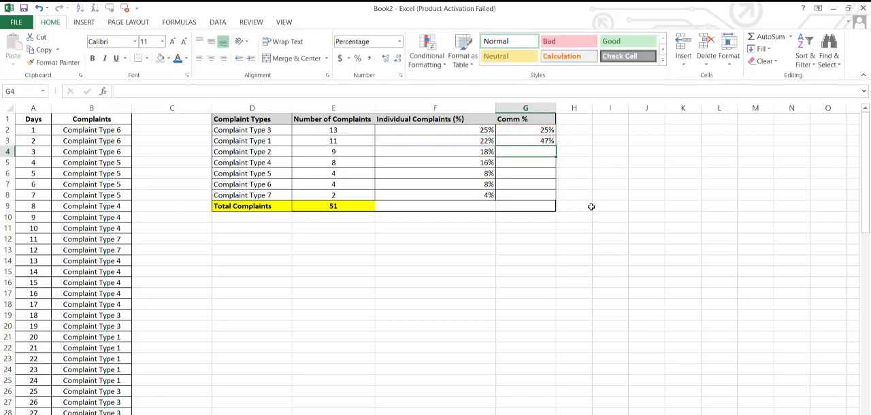
Fill the cumulative formula in G3 down to G8 and check the cell references in the filled Comm % cells
left_click(544, 141)
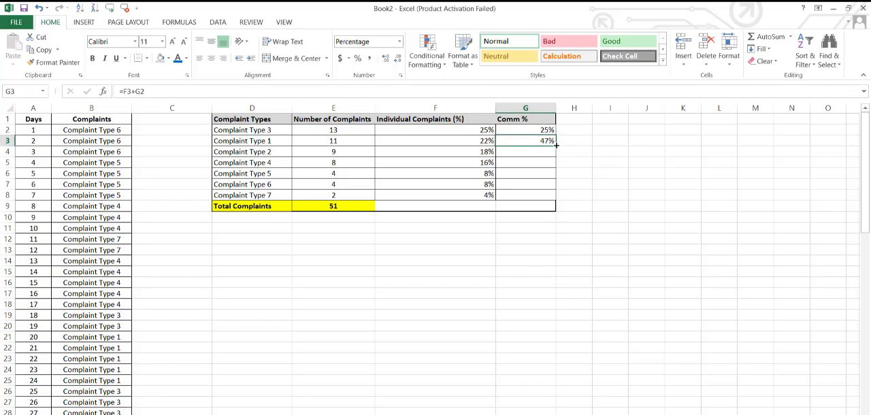
left_click_drag(556, 145, 558, 203)
left_click(536, 150)
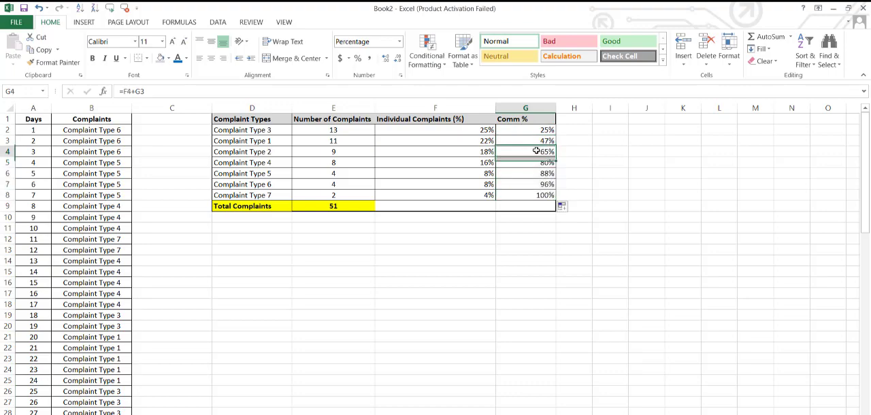
left_click(471, 90)
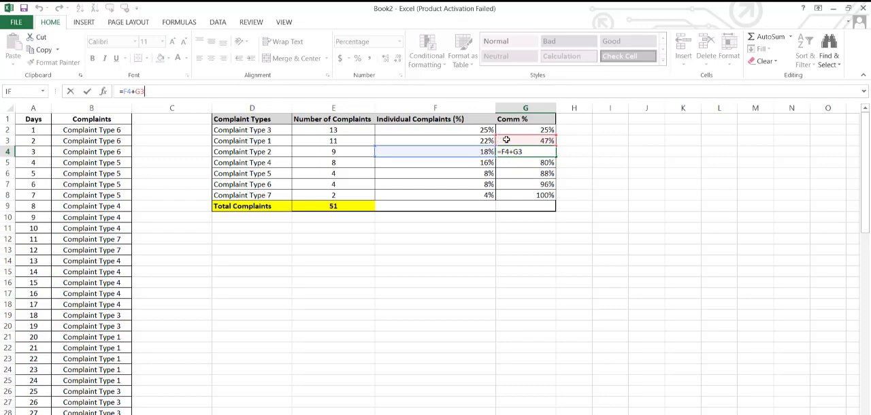
key("Return")
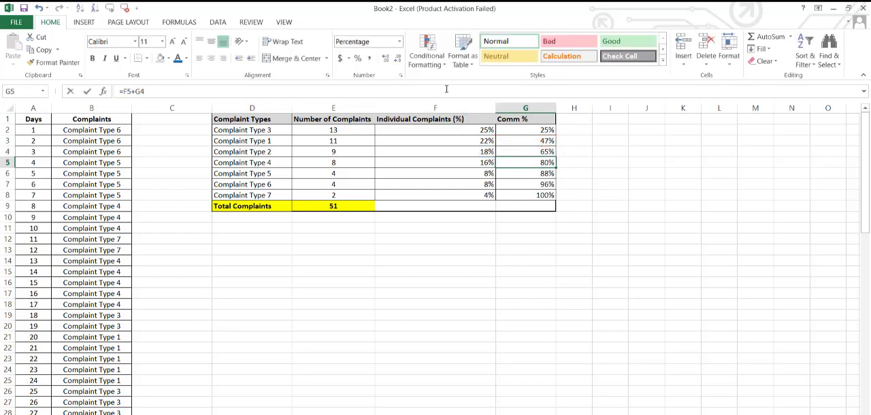
key("F2")
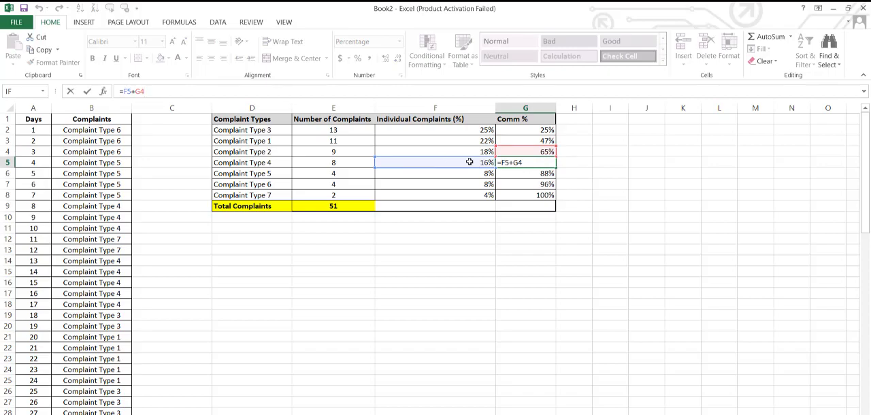
key("Tab")
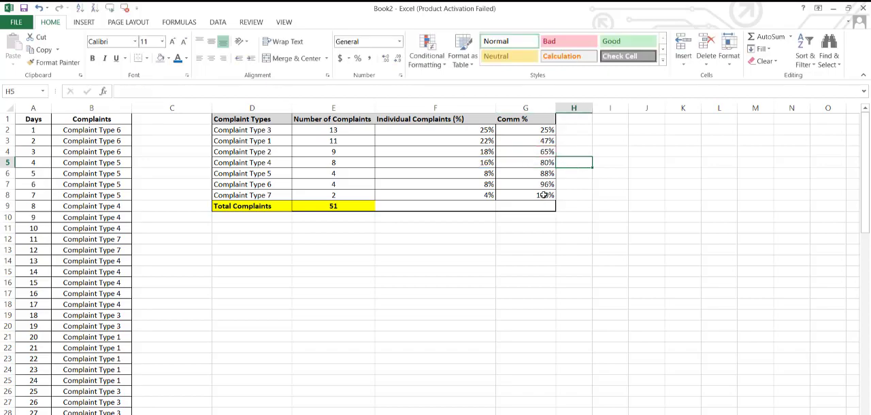
left_click(543, 195)
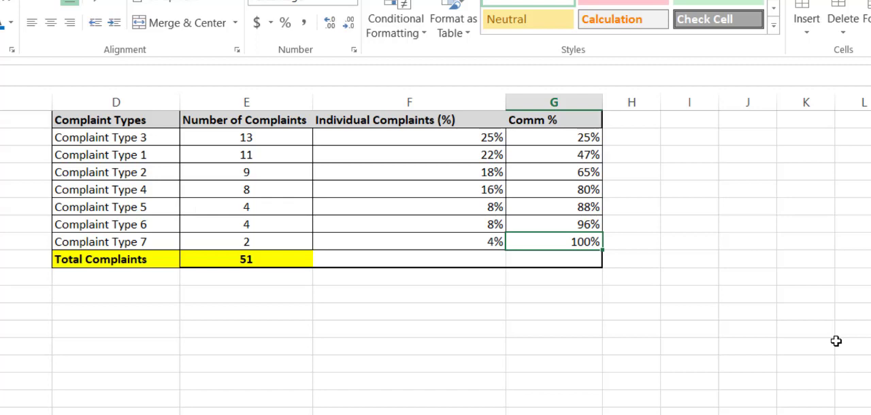
Insert a Clustered Column - Line combo chart from the Complaint Types, Number of Complaints and Comm % columns, excluding the total row
left_click(138, 122)
left_click_drag(184, 133, 238, 242)
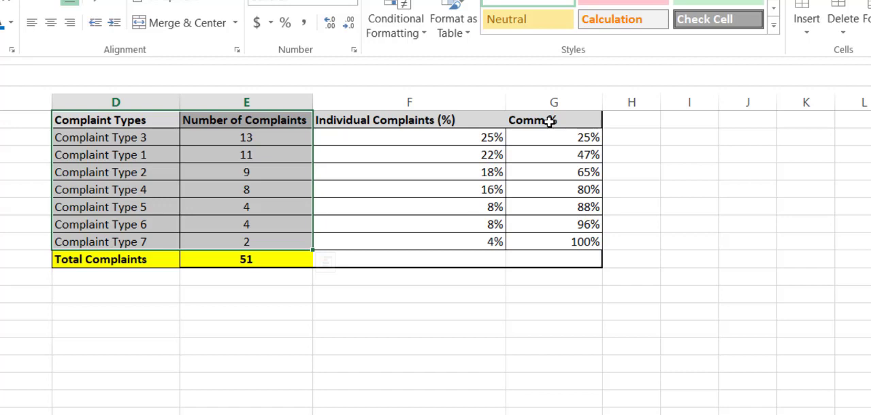
left_click_drag(549, 121, 556, 244)
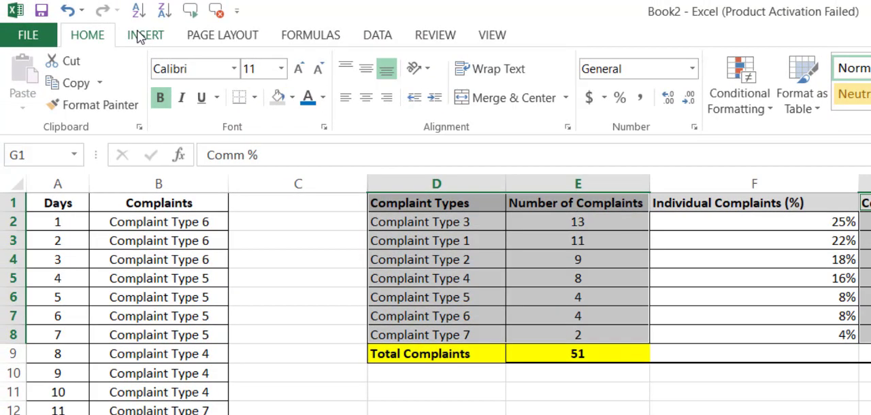
left_click(139, 35)
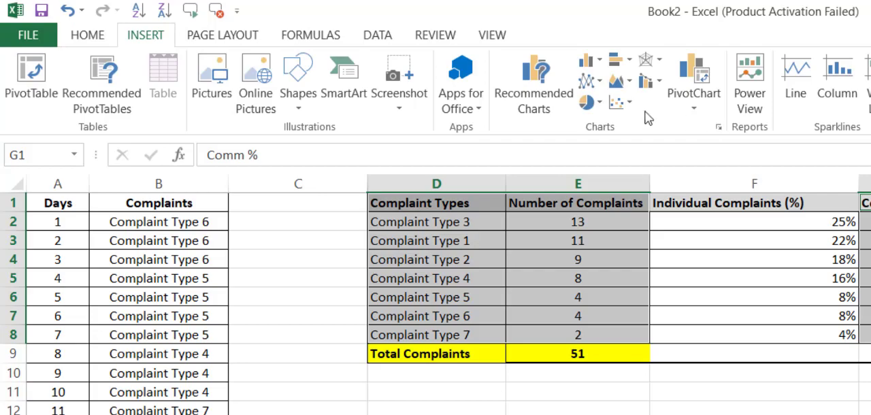
left_click(657, 87)
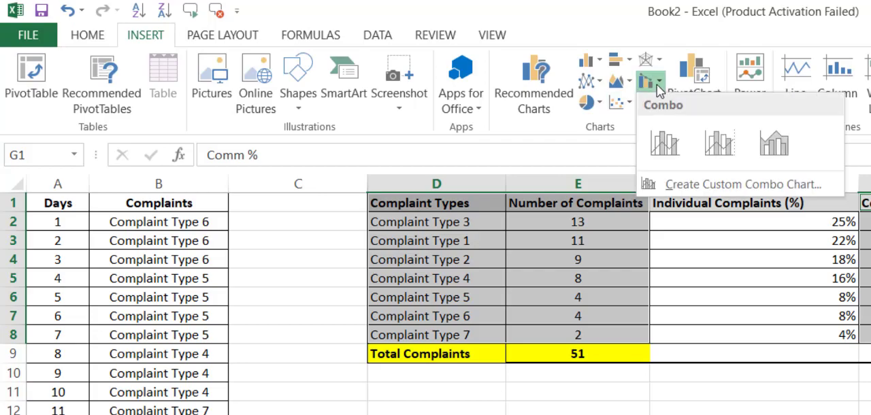
left_click(657, 140)
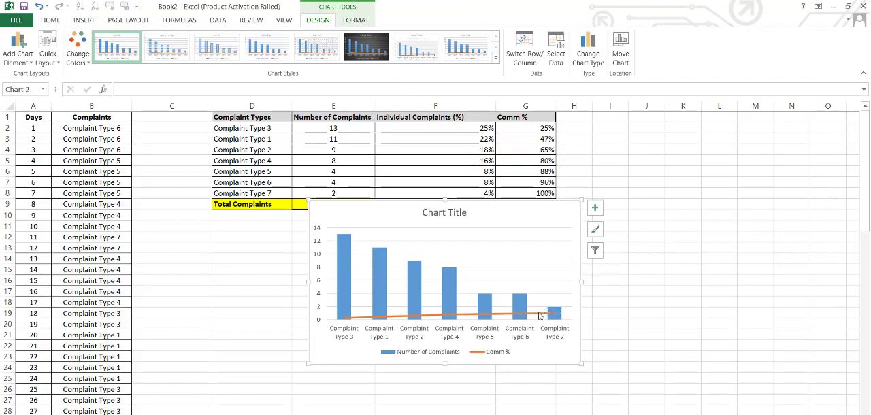
Plot the Comm % line series of the combo chart on the secondary axis
left_click(539, 314)
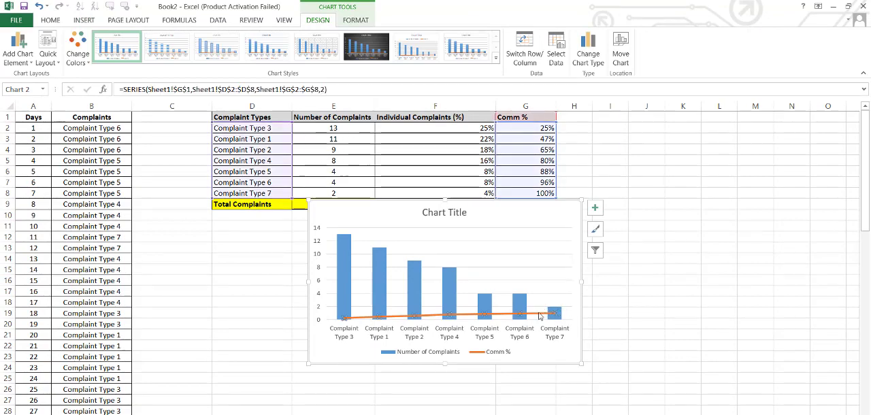
right_click(540, 315)
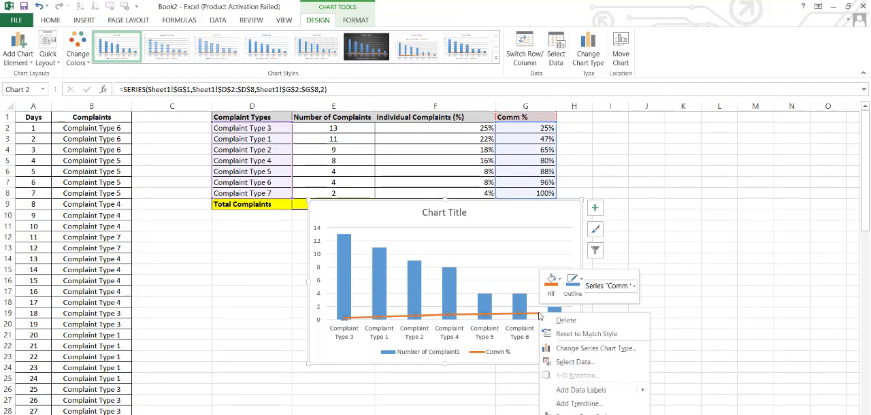
left_click(594, 349)
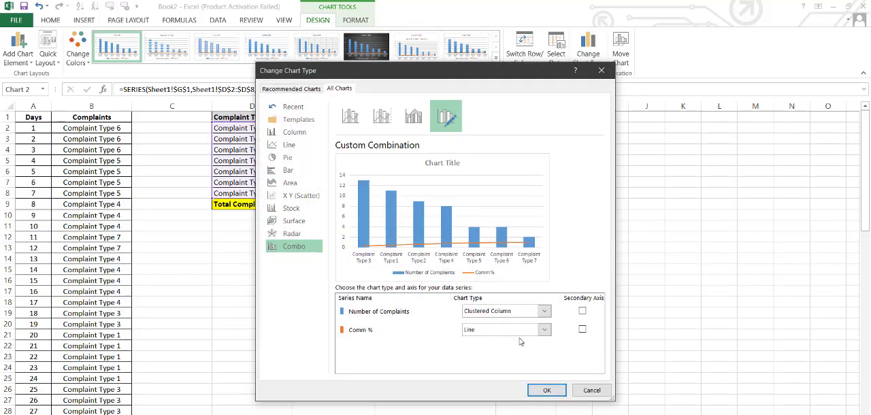
left_click(582, 334)
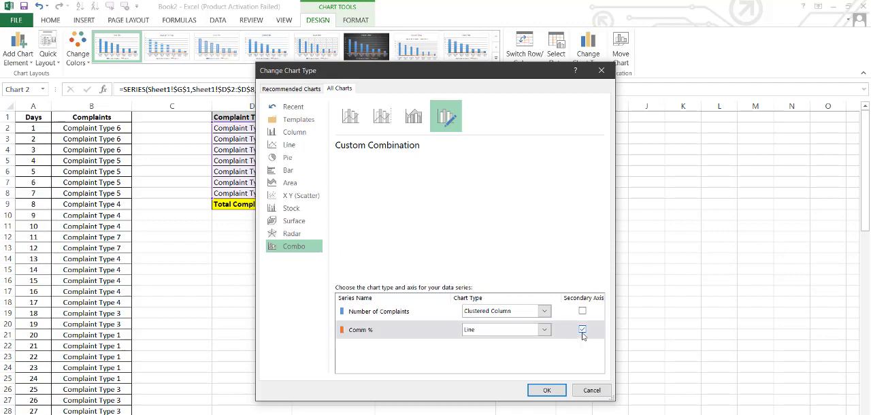
left_click(546, 390)
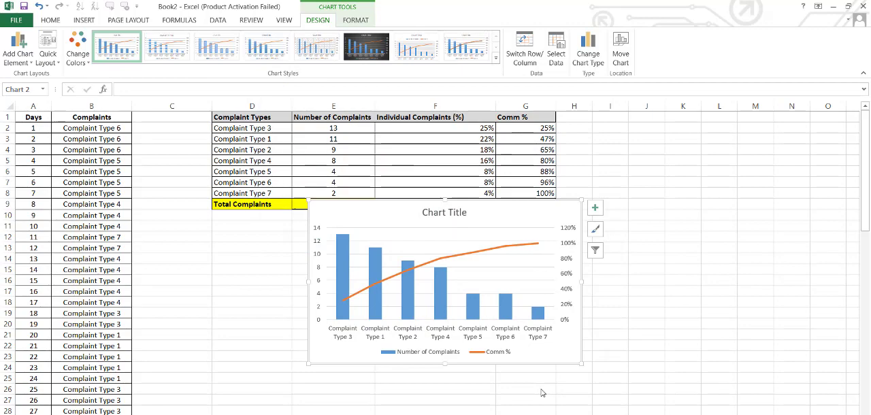
Place the chart below the complaint table and change its title to Pareto Analysis
key("BackSpace")
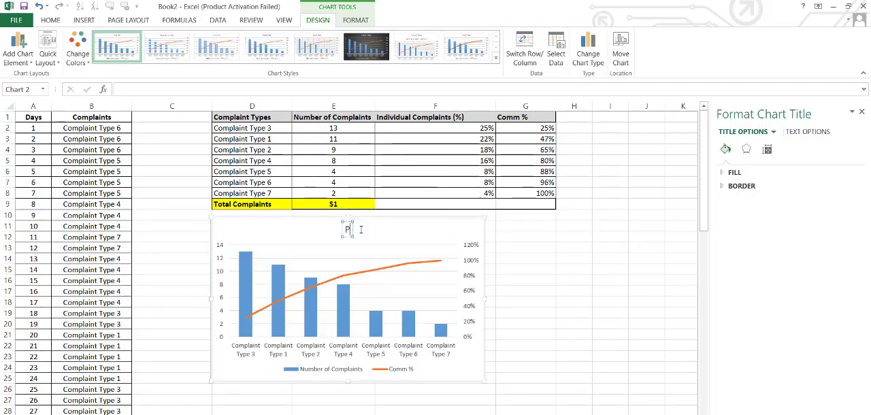
type("Par")
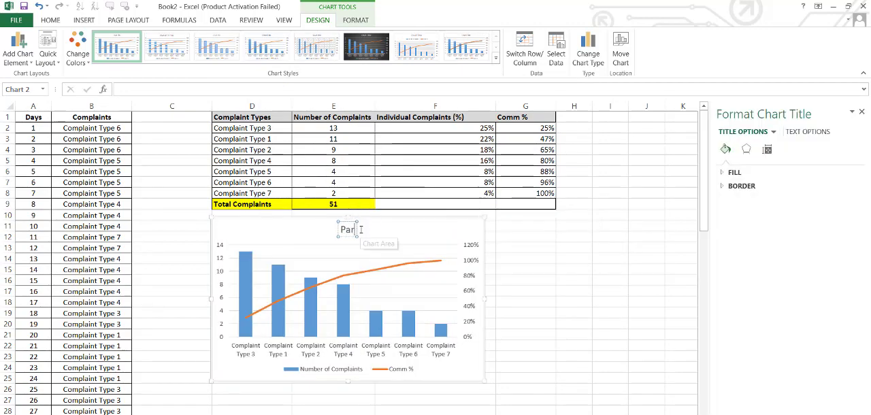
type("eto An")
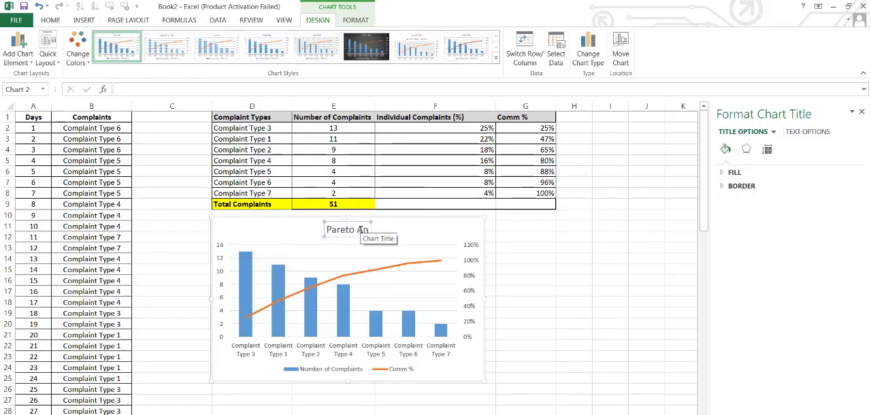
type("alysis")
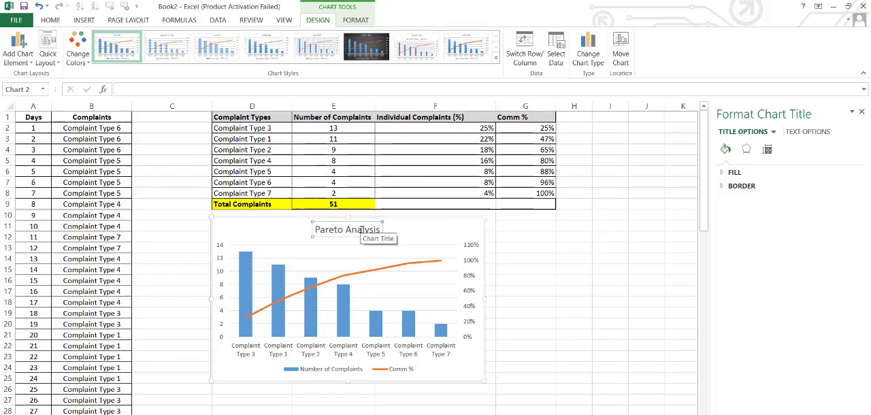
key("Return")
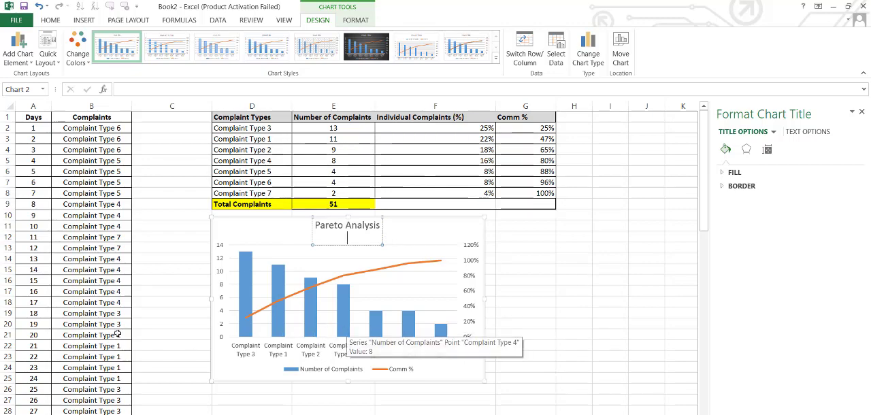
left_click(82, 270)
key("Up")
key("Up")
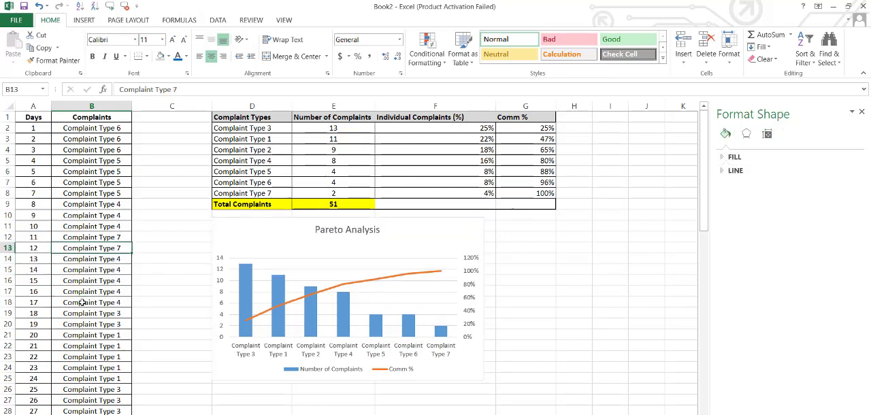
key("ctrl+c")
key("Down")
key("Up")
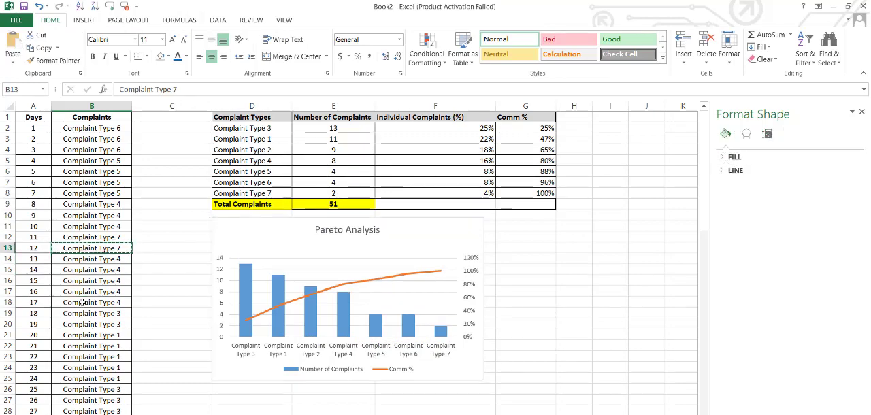
key("Down")
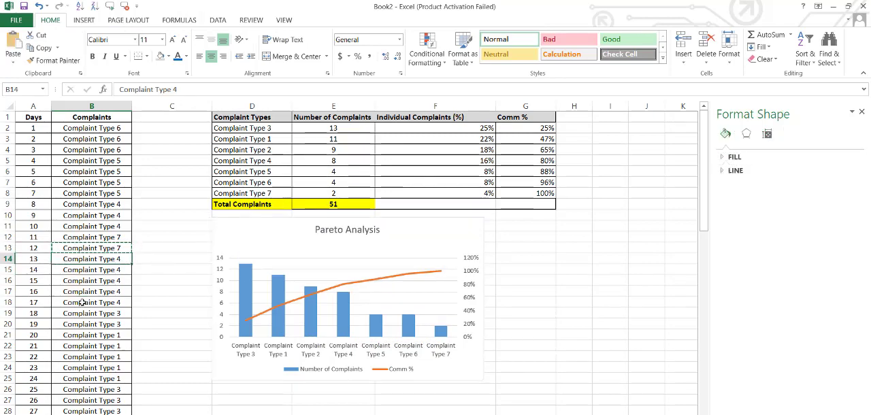
key("Up")
key("Up")
key("Up")
key("Up")
key("Up")
key("Down")
key("Down")
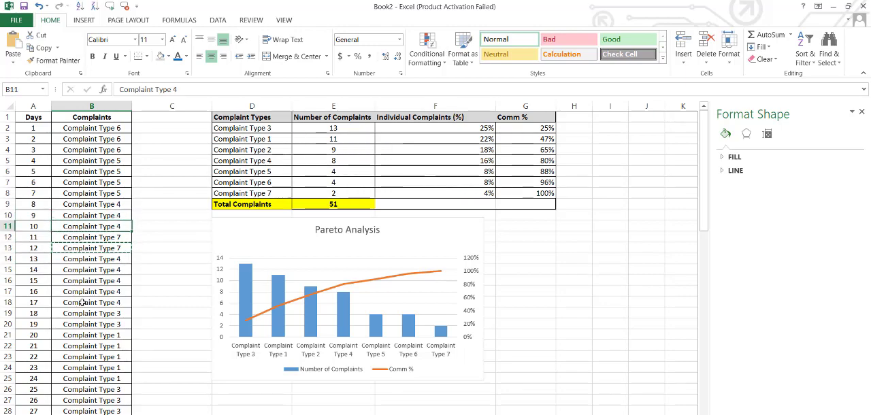
key("Down")
key("Down")
key("Down")
key("Down")
key("Up")
key("Up")
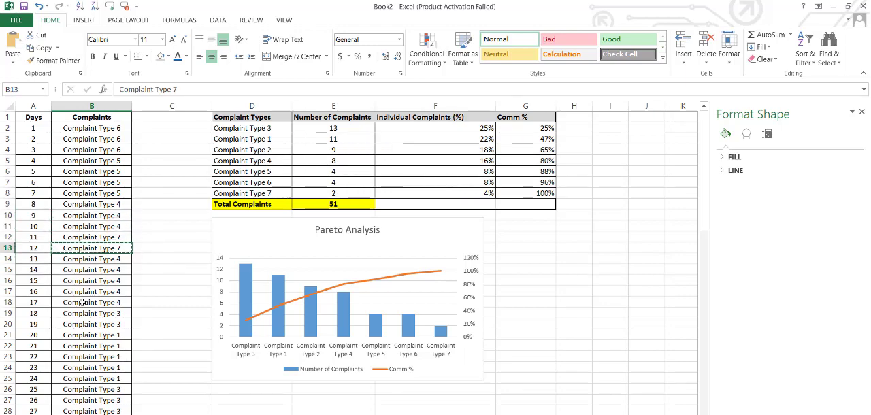
Clear the Complaint Type 4 entries for days 13 to 16 in B14:B17 to test the chart's update
key("Down")
key("Down")
key("shift+Up")
key("Delete")
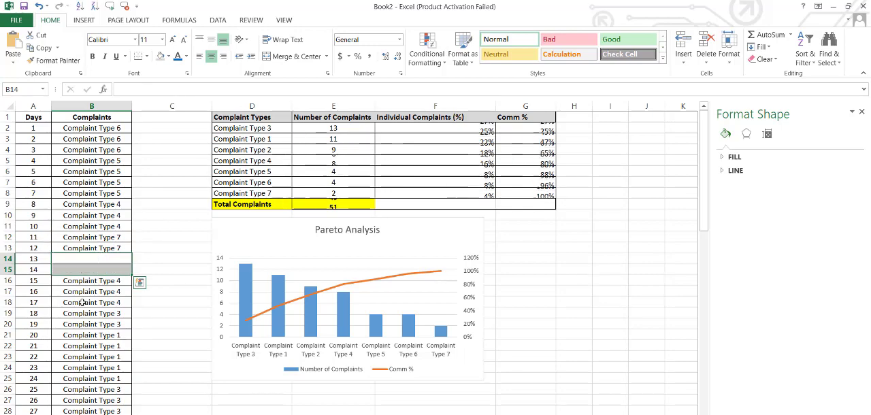
key("Down")
key("Down")
key("Down")
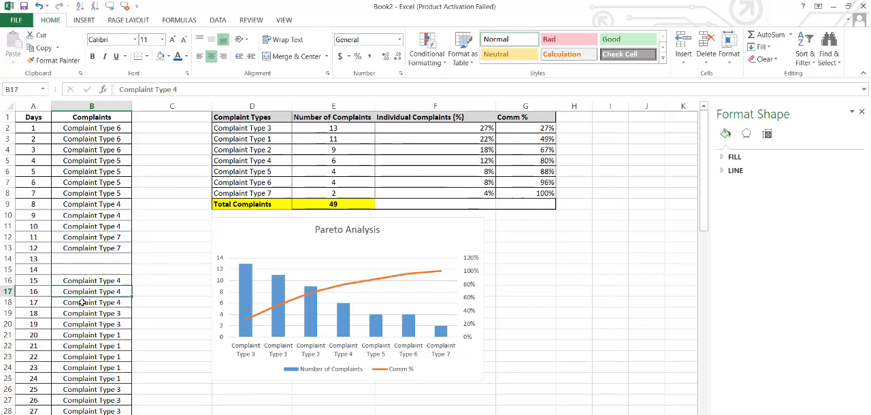
key("shift+Up")
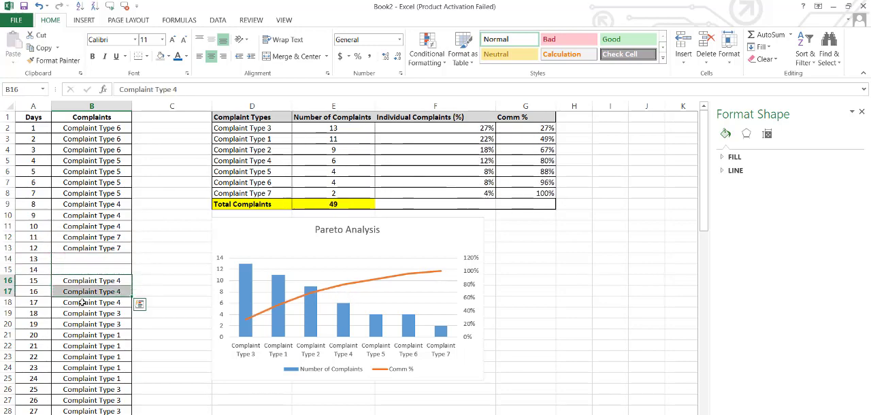
key("Delete")
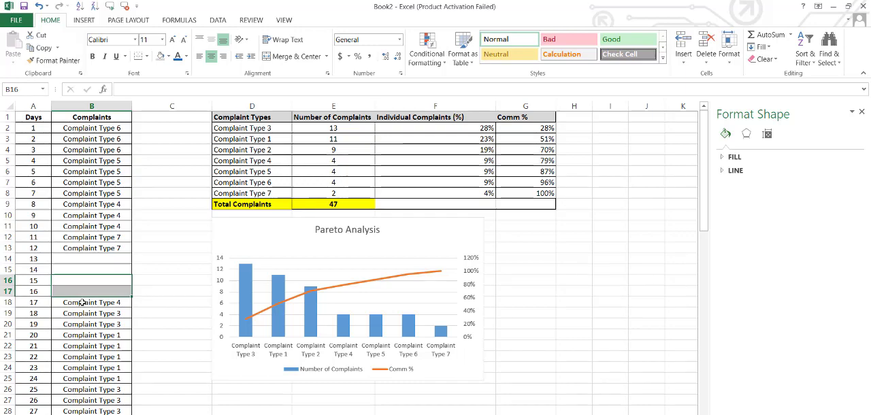
Clear the Complaint Type 2 entries for days 43 and 44 in B44:B45 and return to the chart
key("Down")
key("Down")
key("Down")
key("Down")
key("Down")
key("Down")
key("Down")
key("Down")
key("Down")
key("Down")
key("Down")
key("Down")
key("Down")
key("Down")
key("Down")
key("Down")
key("Down")
key("Down")
key("Down")
key("Down")
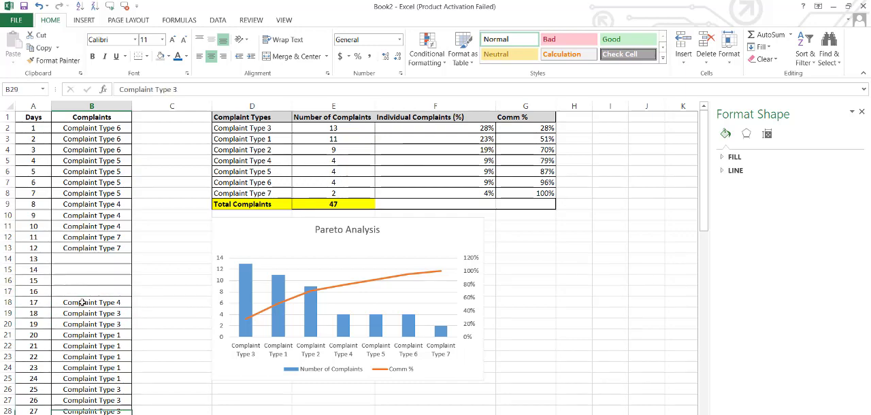
key("Down")
key("Down")
key("Up")
key("Up")
key("Up")
key("Up")
key("shift+Down")
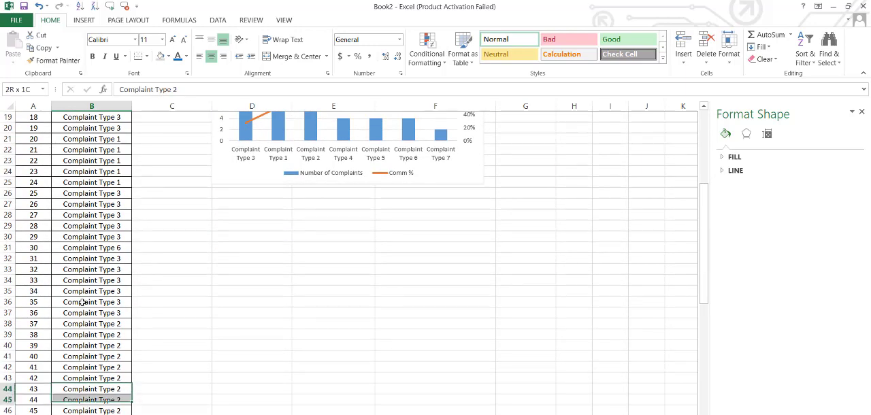
key("Delete")
key("Up")
key("Up")
key("Up")
key("Up")
key("Up")
key("Up")
key("Up")
key("Up")
key("Up")
key("Up")
key("Up")
key("Up")
key("Up")
key("Up")
key("Up")
key("Up")
key("Up")
key("Up")
key("Up")
key("Up")
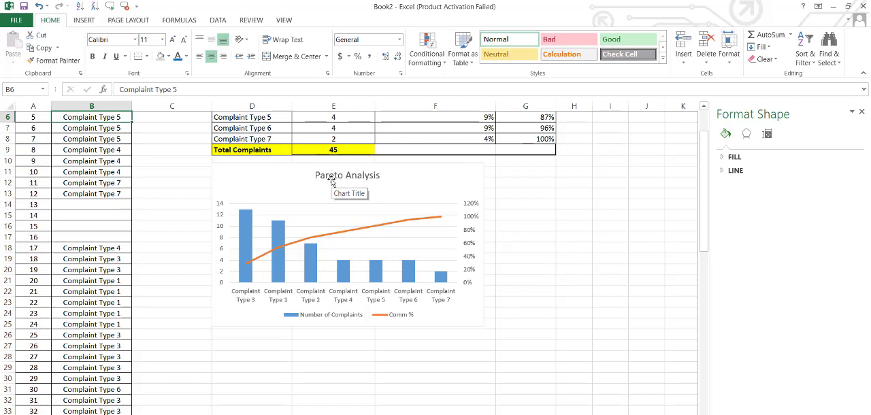
left_click(437, 414)
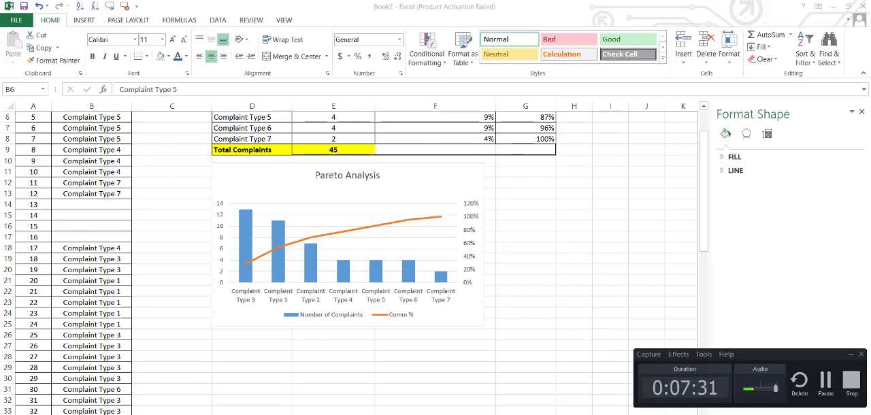